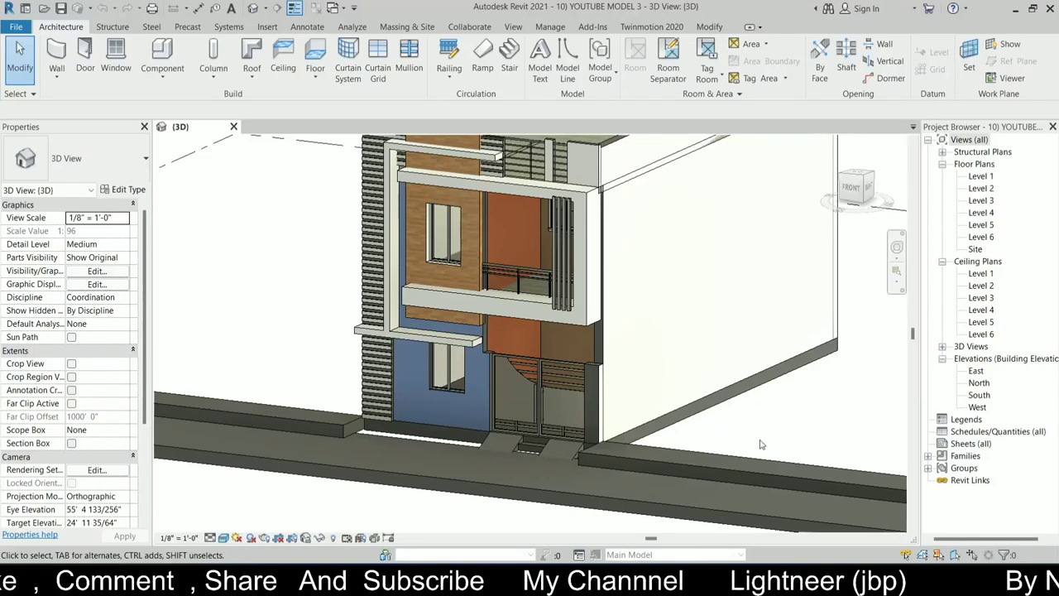
Step: Orbit the 3D house model, then open and zoom into the Level 1 floor plan
mouse_move(761, 444)
shift+middle_down()
mouse_move(725, 391)
mouse_move(739, 383)
mouse_move(637, 427)
mouse_move(707, 434)
mouse_move(749, 406)
mouse_move(778, 401)
mouse_move(677, 417)
mouse_move(772, 430)
mouse_move(769, 416)
mouse_move(711, 407)
shift+middle_up()
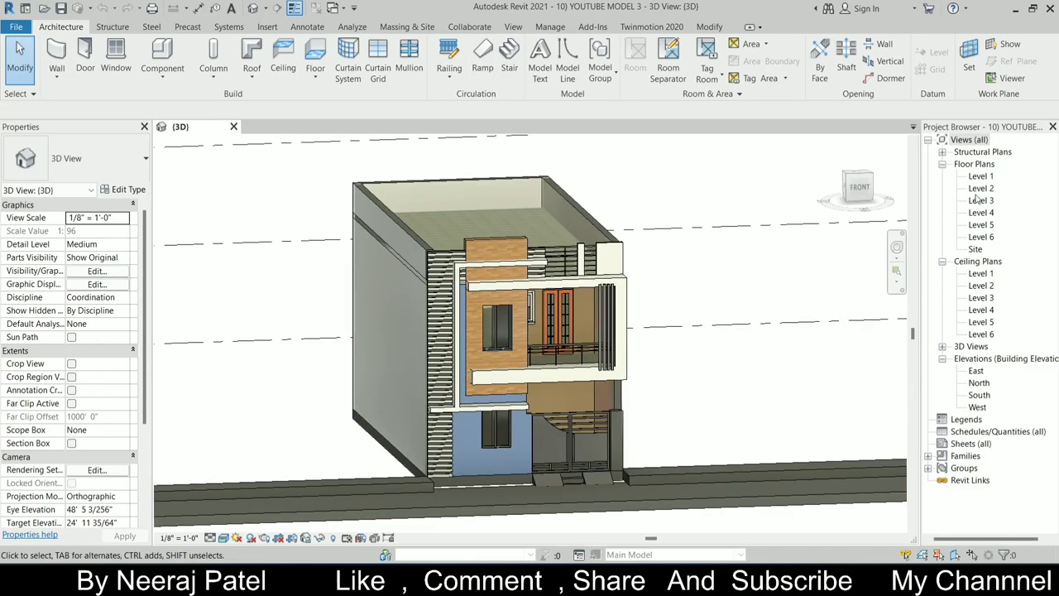
mouse_move(817, 264)
shift+middle_down()
mouse_move(752, 300)
mouse_move(780, 274)
mouse_move(683, 312)
mouse_move(695, 303)
mouse_move(667, 302)
mouse_move(686, 318)
mouse_move(729, 312)
mouse_move(794, 281)
mouse_move(827, 248)
shift+middle_up()
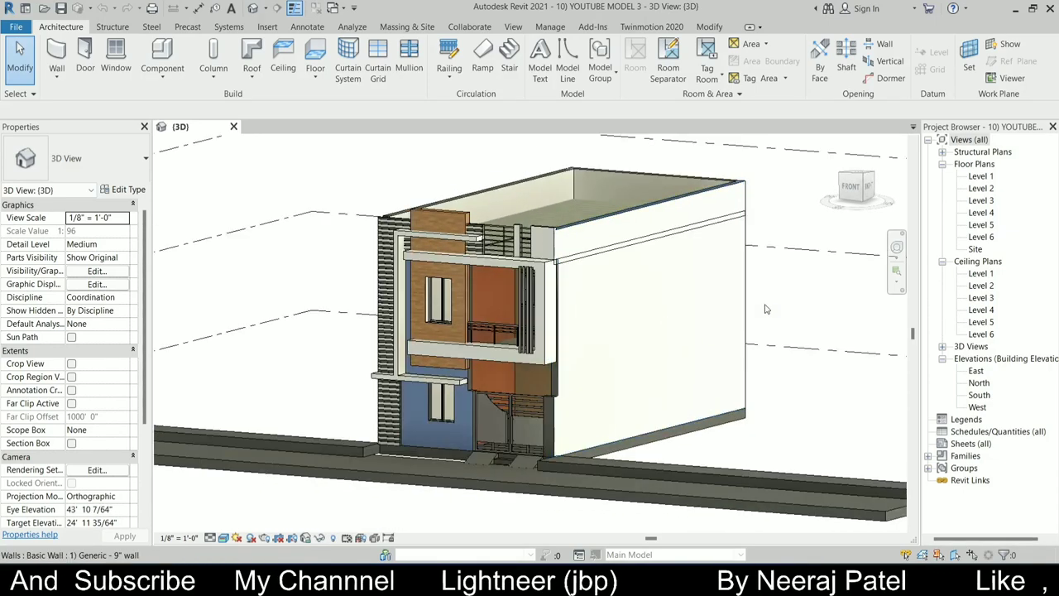
double_click(980, 176)
scroll(720, 243, up, 3)
scroll(700, 289, up, 1)
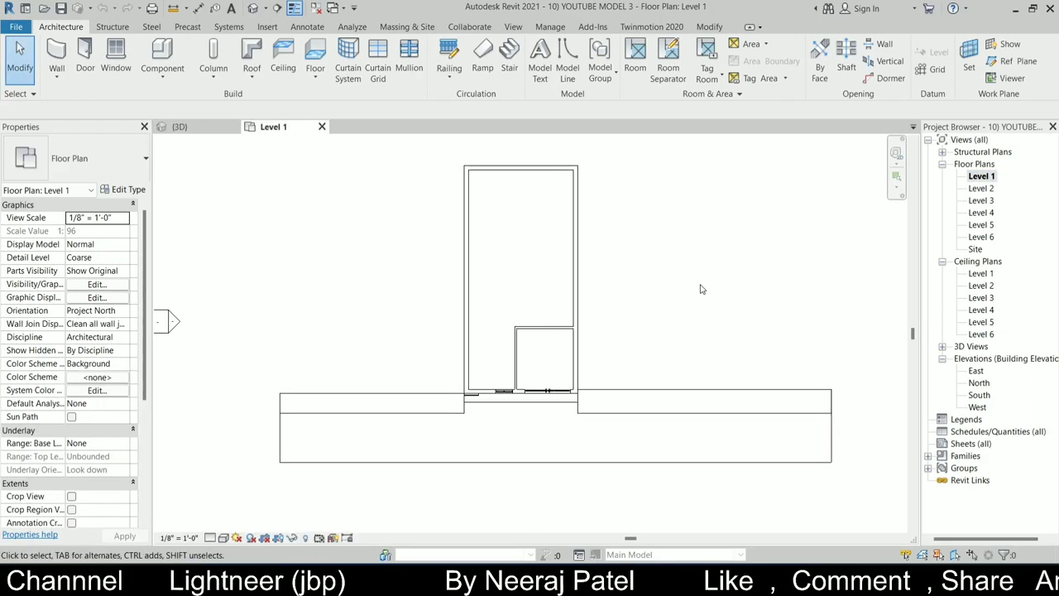
middle_drag(700, 289, 701, 293)
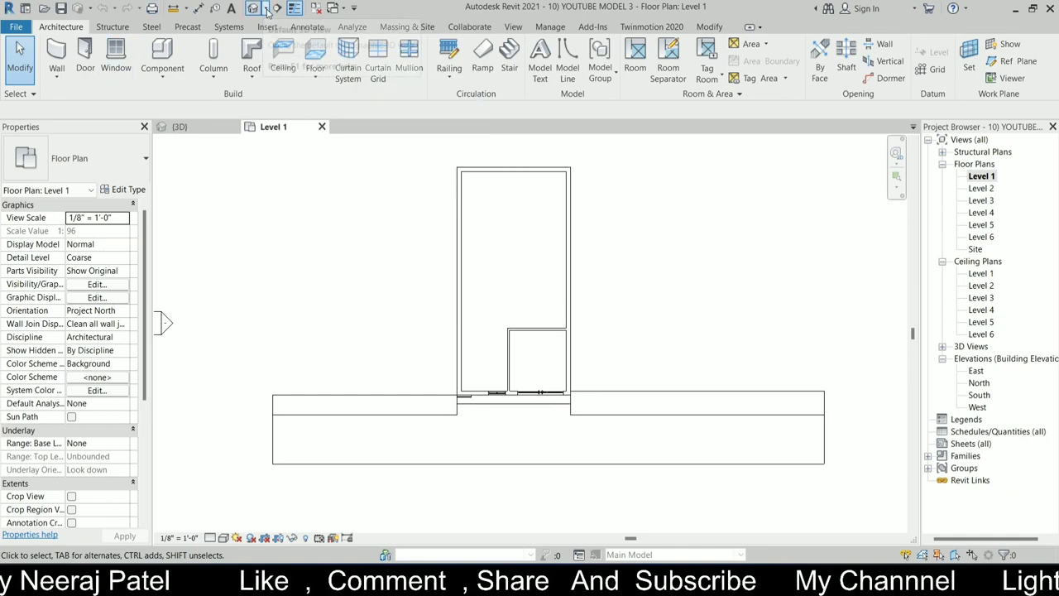
Step: Start a new walkthrough from the Quick Access 3D View dropdown at 5' 6" offset
click(265, 8)
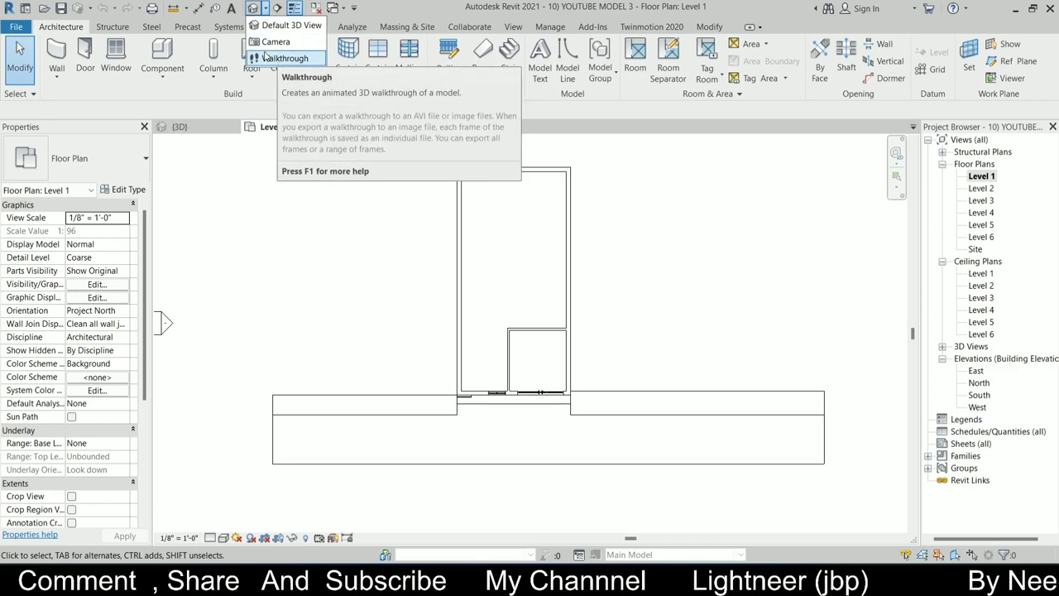
click(514, 30)
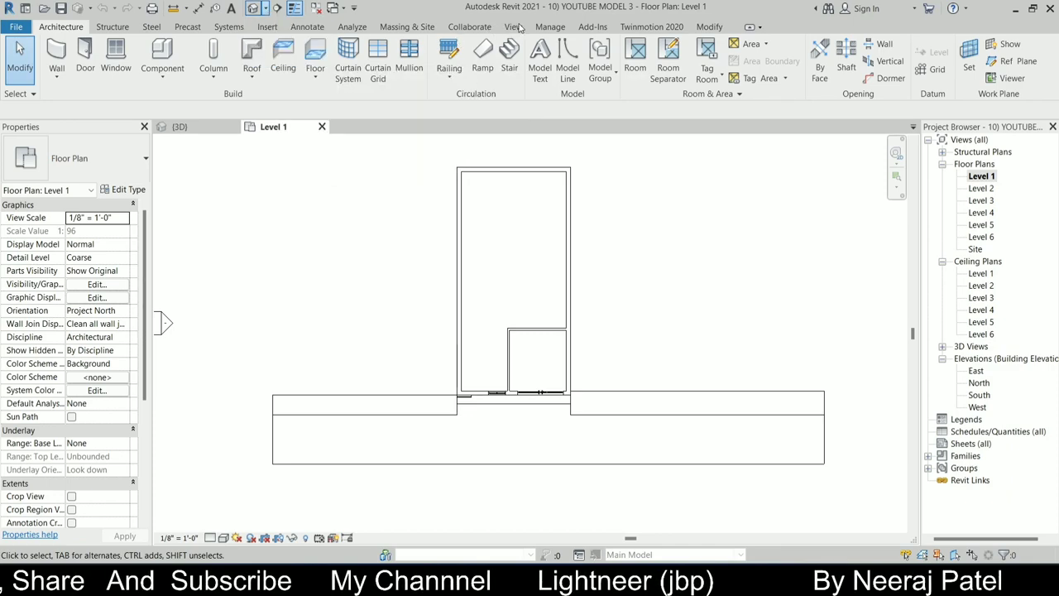
click(518, 29)
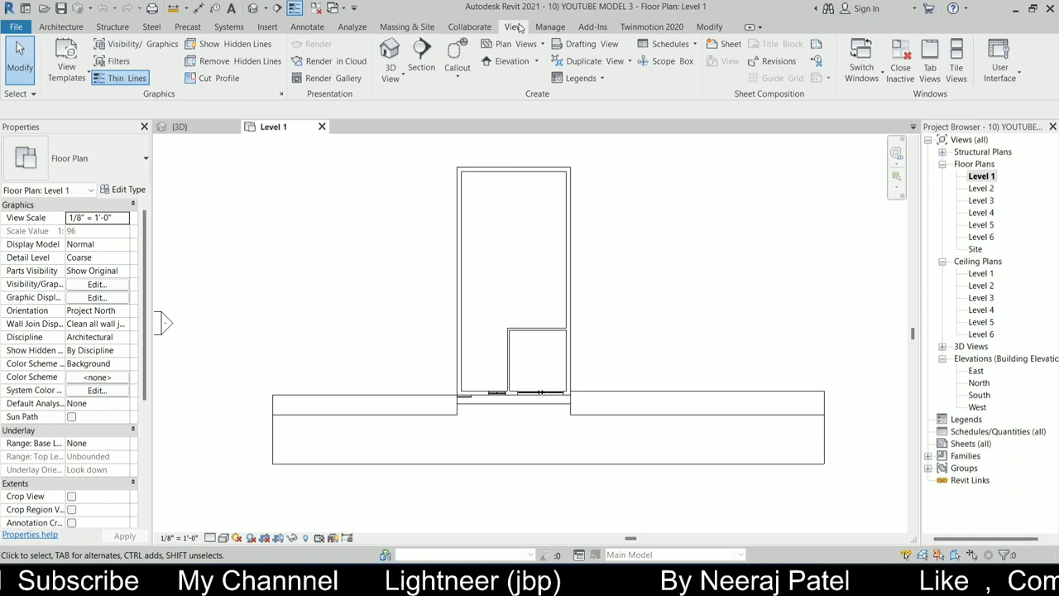
click(652, 30)
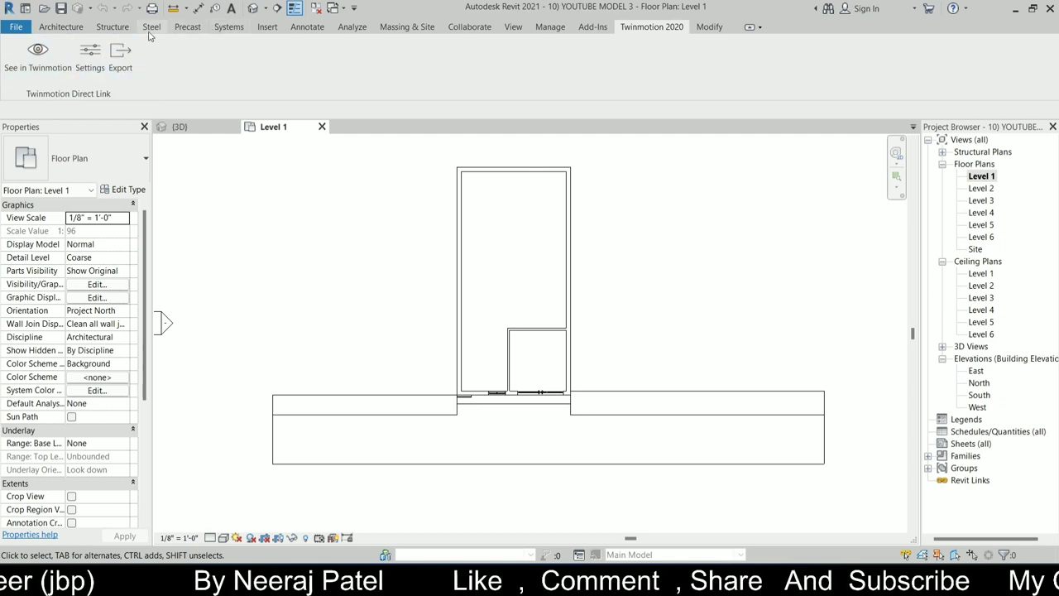
click(269, 10)
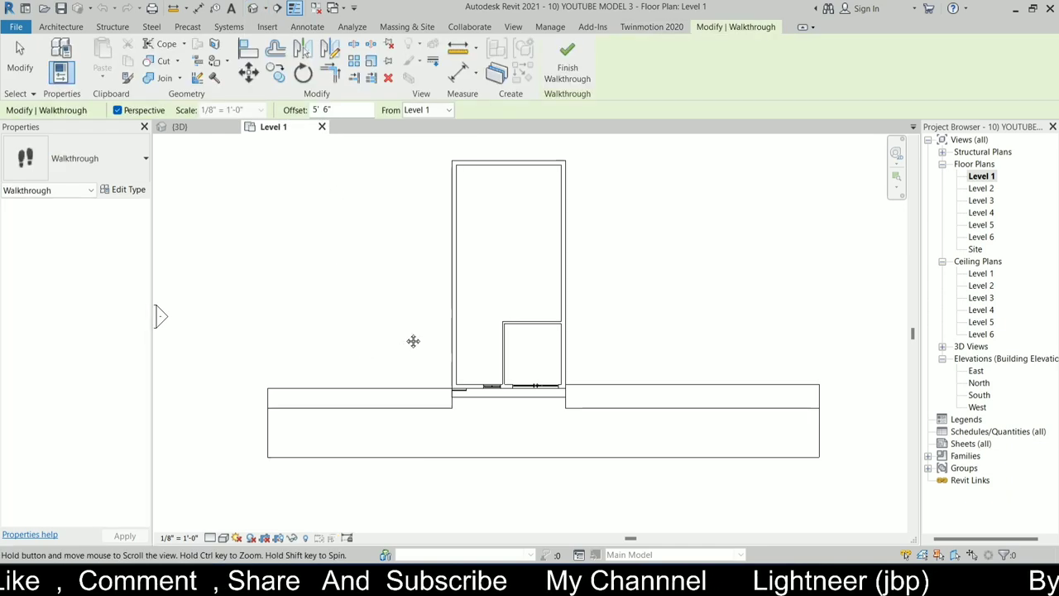
Step: Place a four-key-frame walkthrough path arcing from left of the house, round its front, to its right
middle_drag(385, 374, 359, 301)
scroll(359, 301, up, 1)
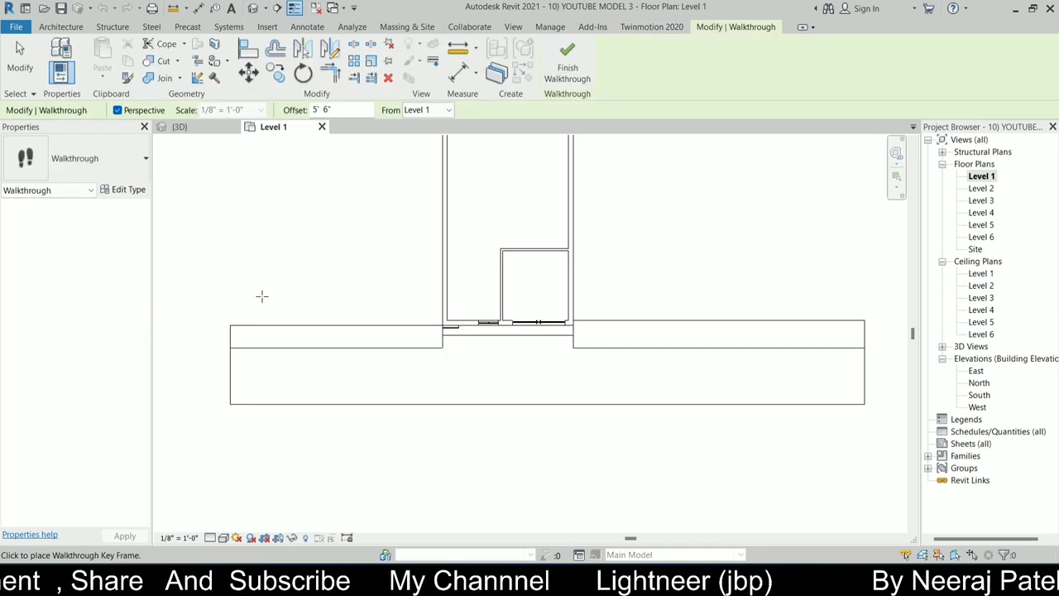
click(339, 417)
click(506, 461)
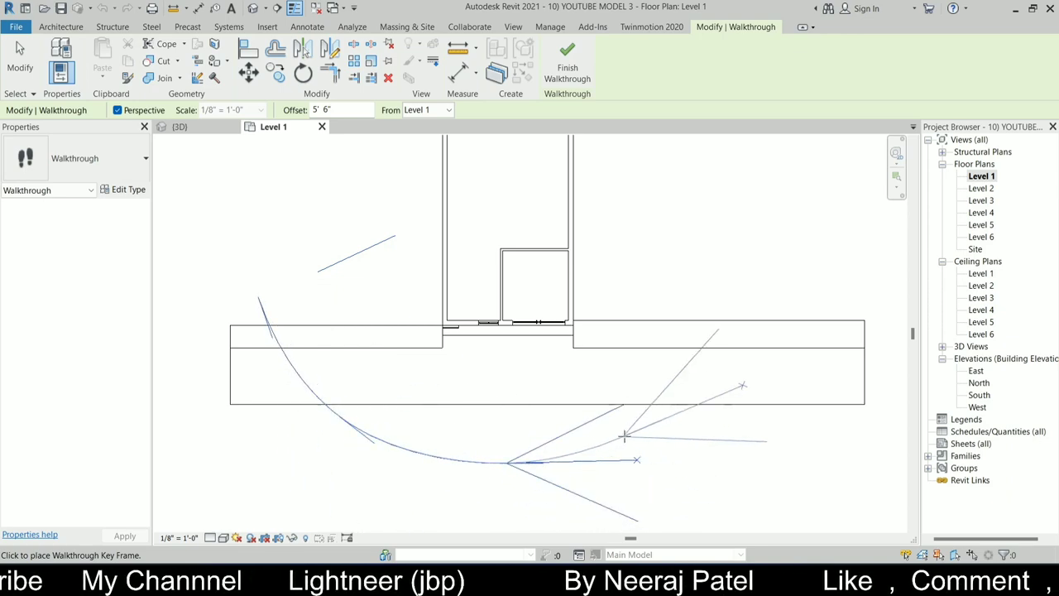
click(703, 386)
click(747, 295)
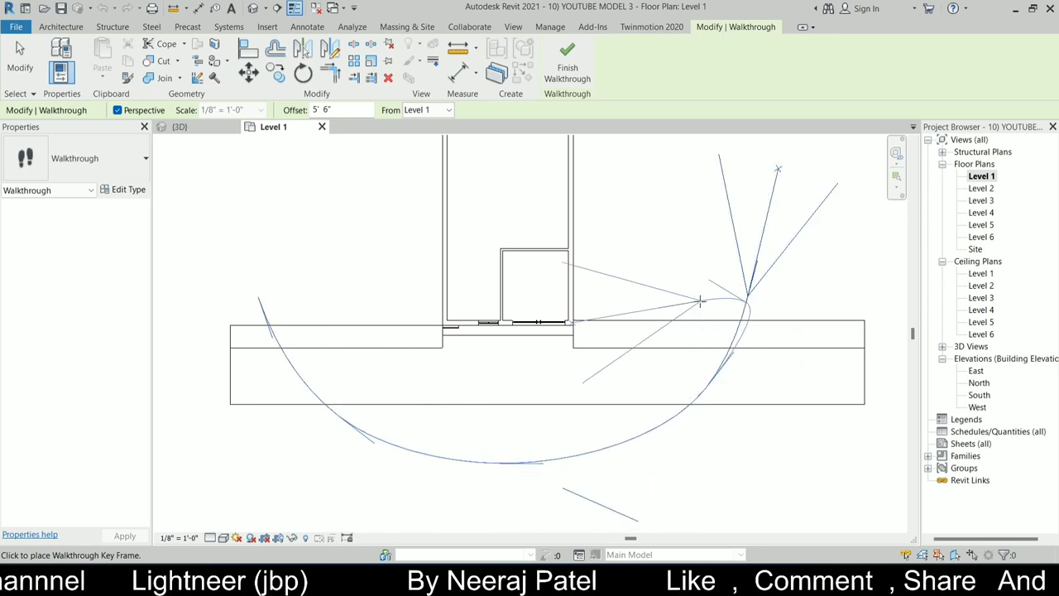
key(Escape)
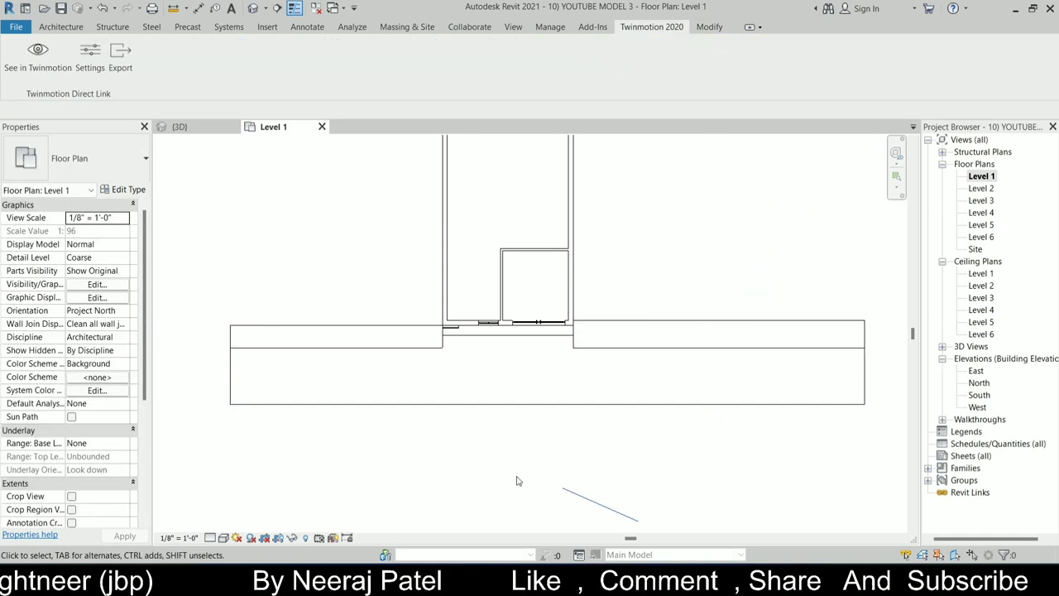
Step: Expand Walkthroughs in the Project Browser and open the Walkthrough 1 view
scroll(594, 439, down, 1)
middle_drag(593, 440, 587, 420)
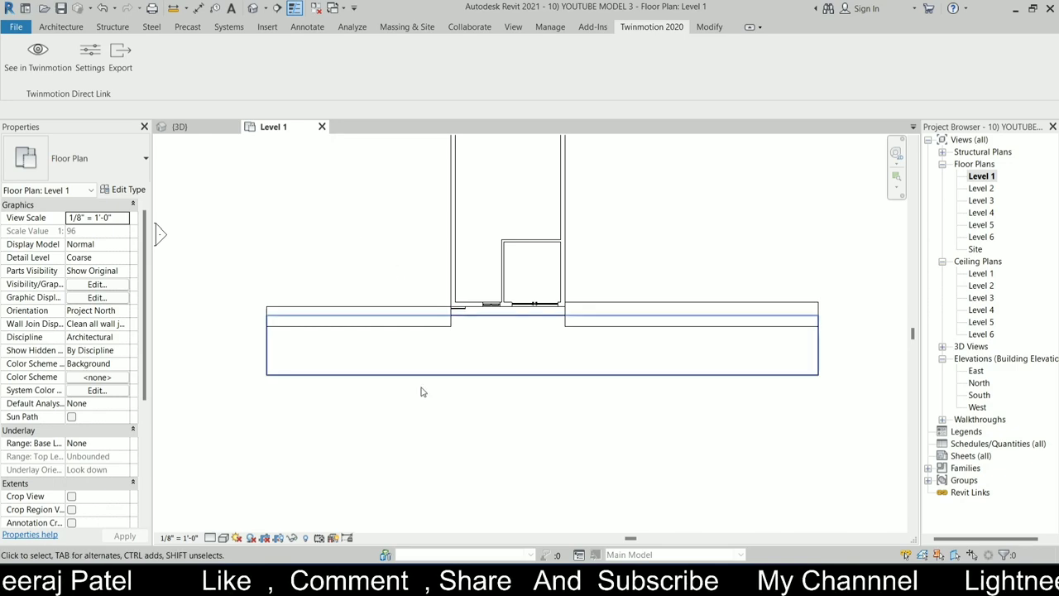
click(305, 537)
click(306, 538)
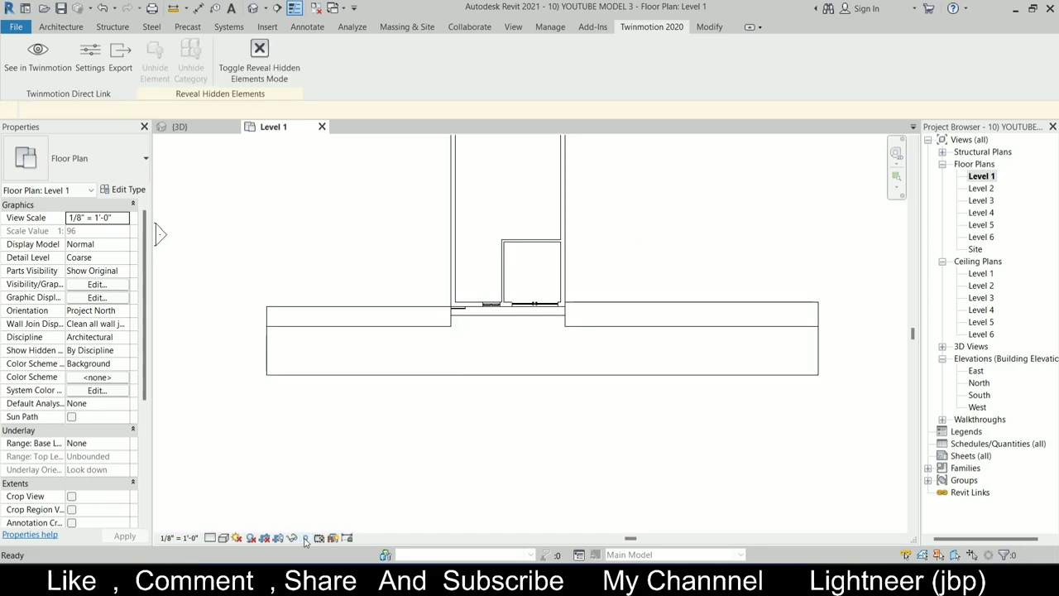
click(266, 9)
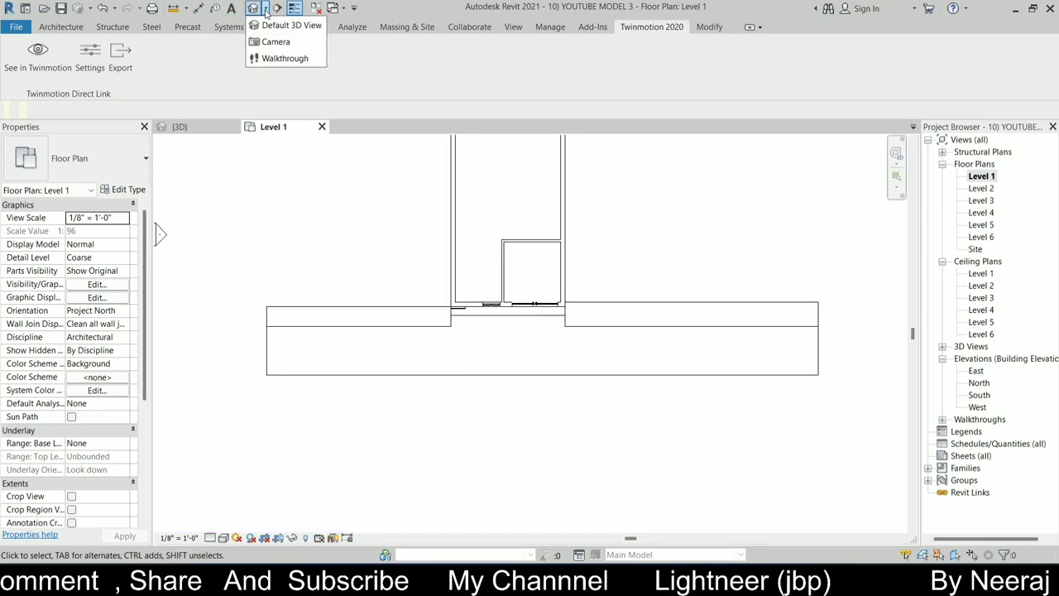
click(798, 229)
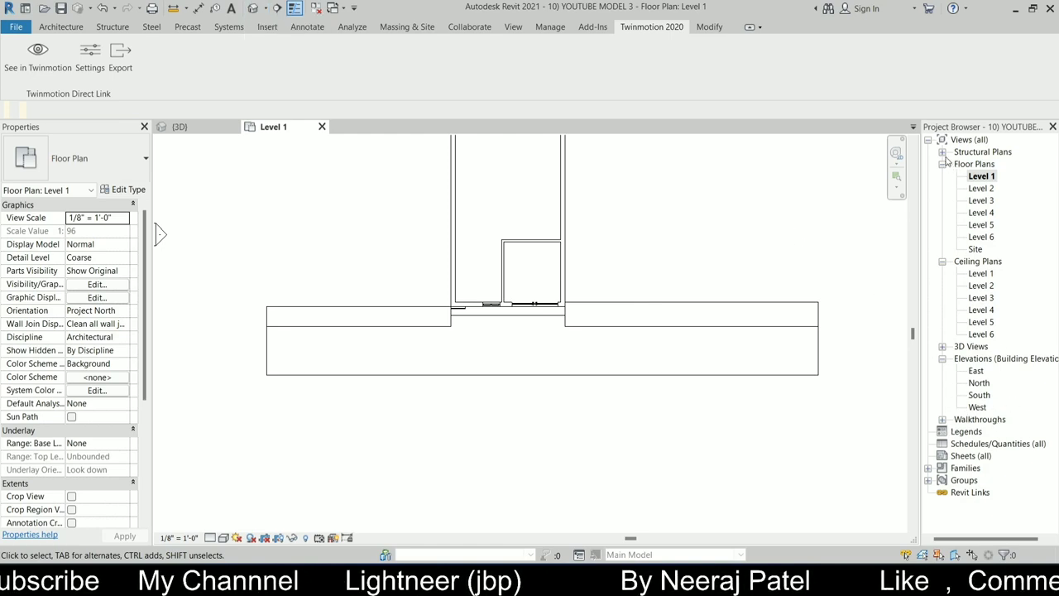
double_click(989, 420)
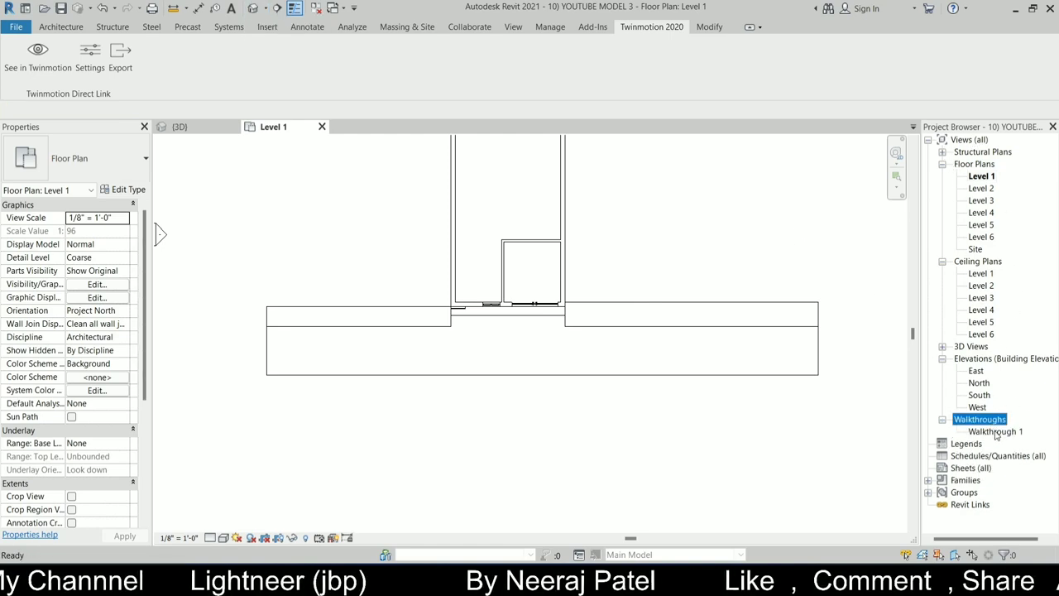
double_click(995, 432)
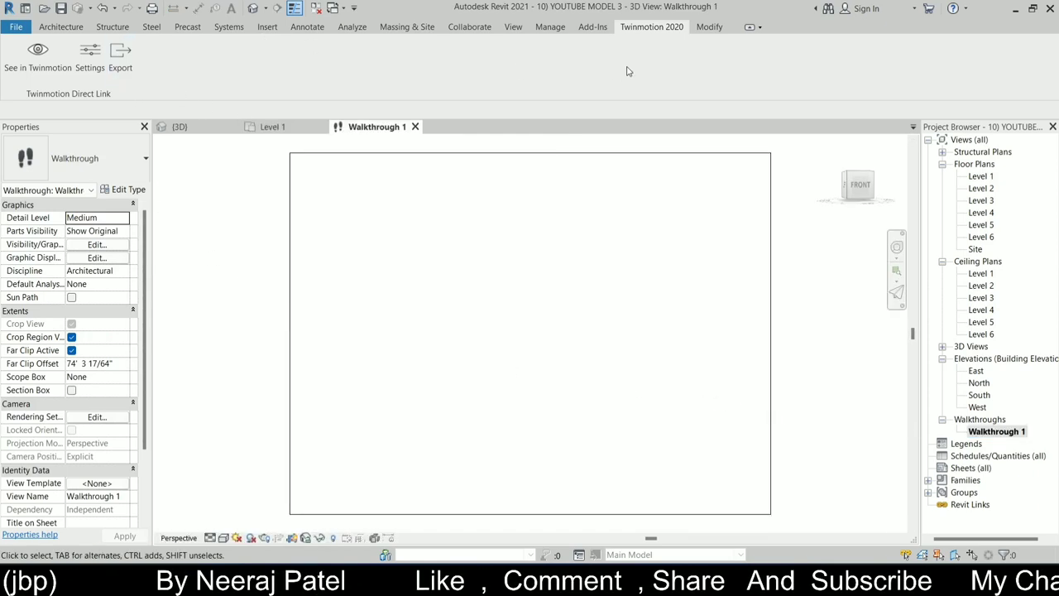
Step: Select the Walkthrough 1 camera frame and enter Edit Walkthrough mode
click(513, 27)
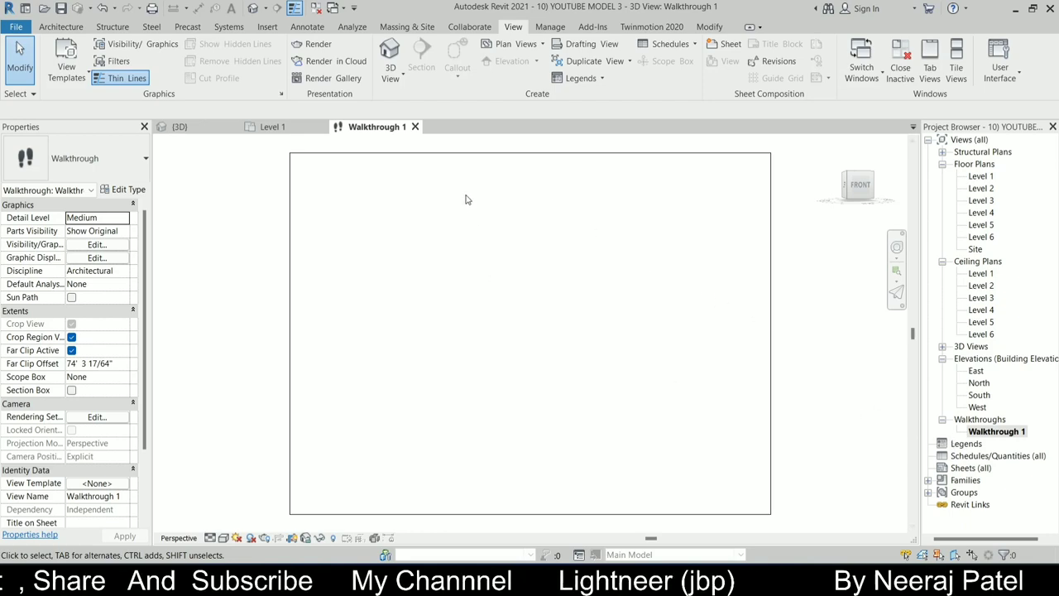
click(503, 164)
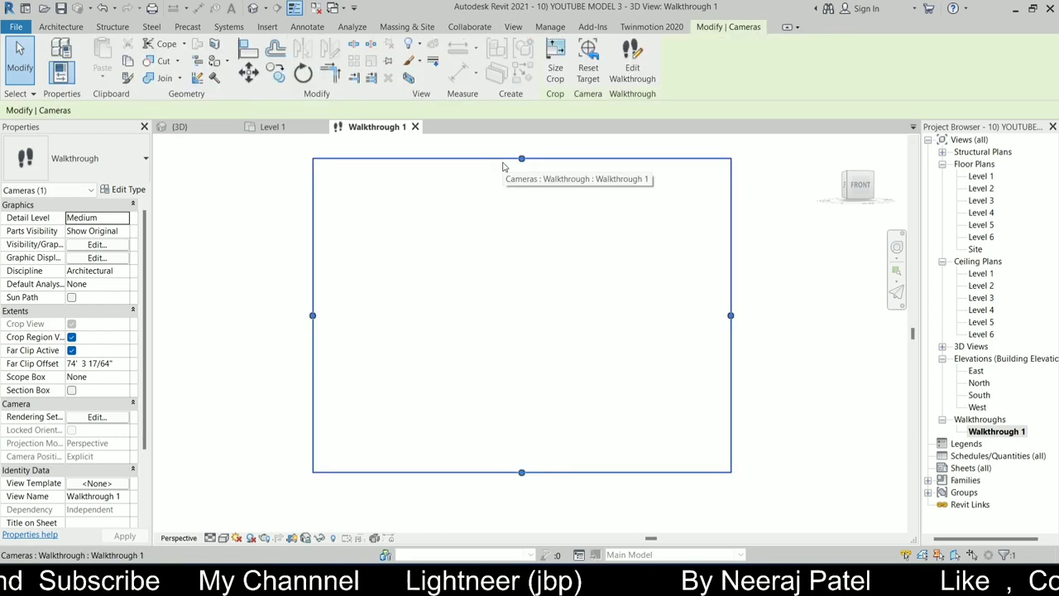
click(628, 66)
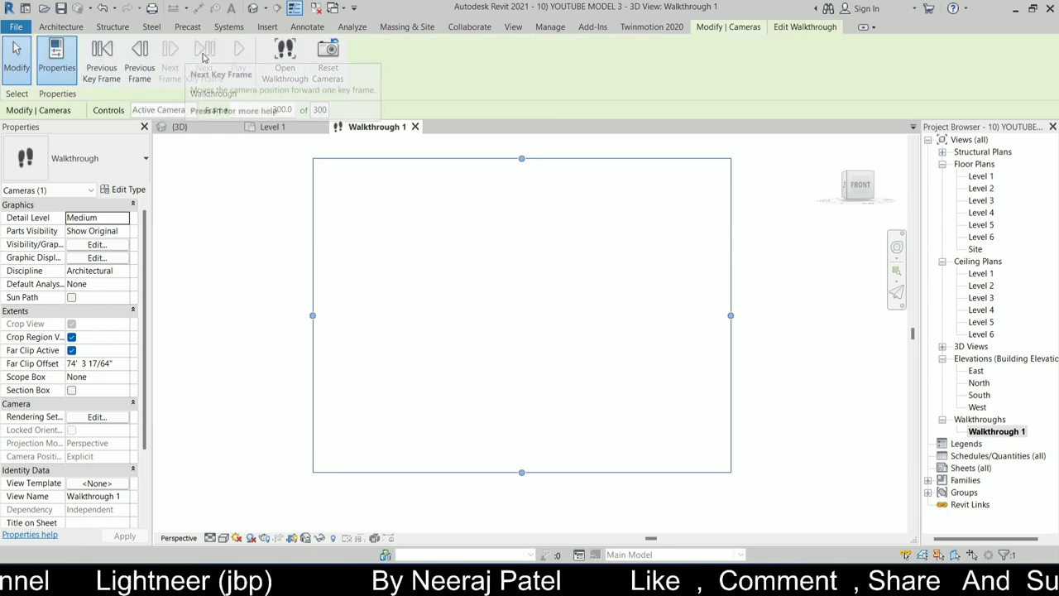
Step: Step back two frames and one key frame, then play the walkthrough to frame 253.8 of 300
click(141, 56)
click(143, 51)
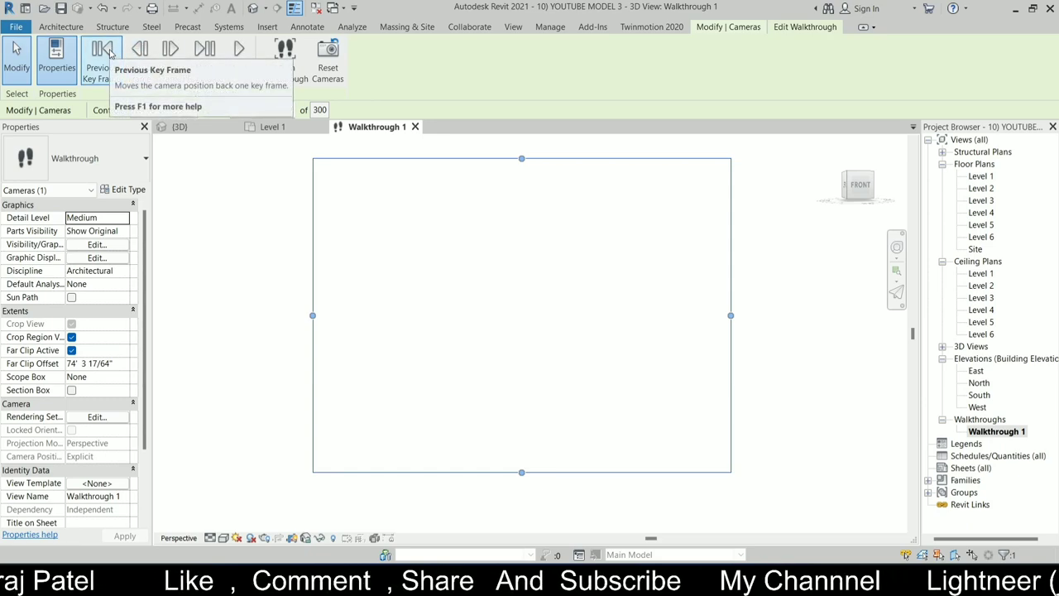
click(110, 53)
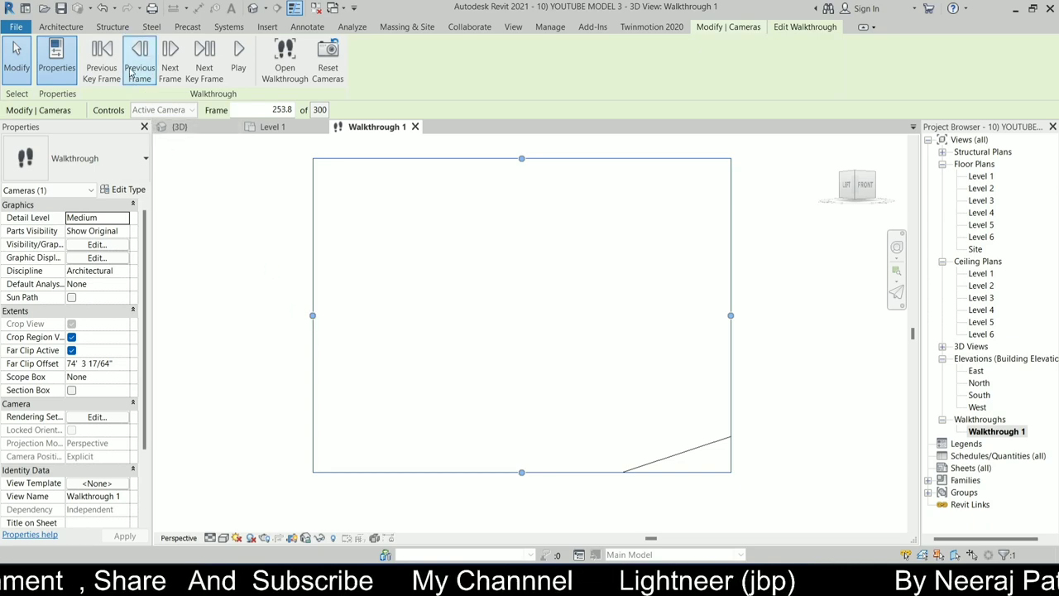
click(238, 53)
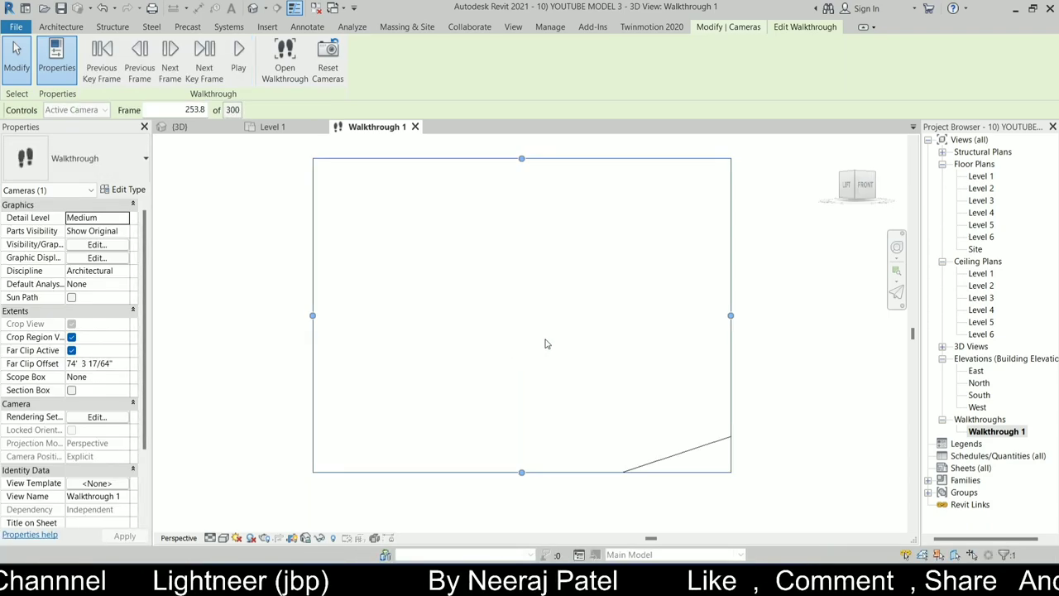
scroll(577, 368, down, 1)
scroll(677, 455, down, 1)
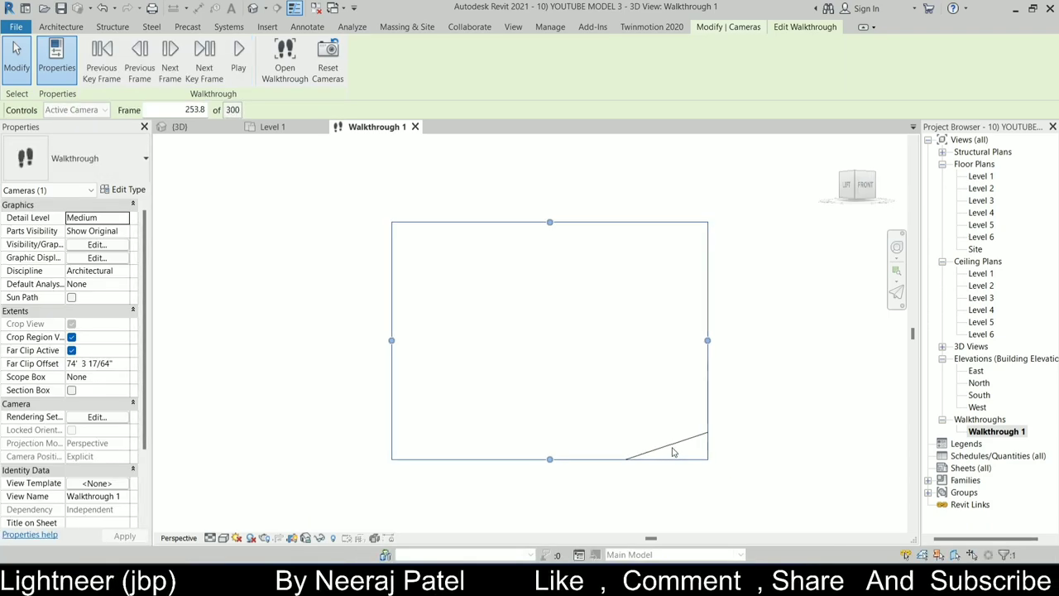
Step: In the Level 1 plan, re-aim the walkthrough camera toward the house at the later key frames
click(275, 127)
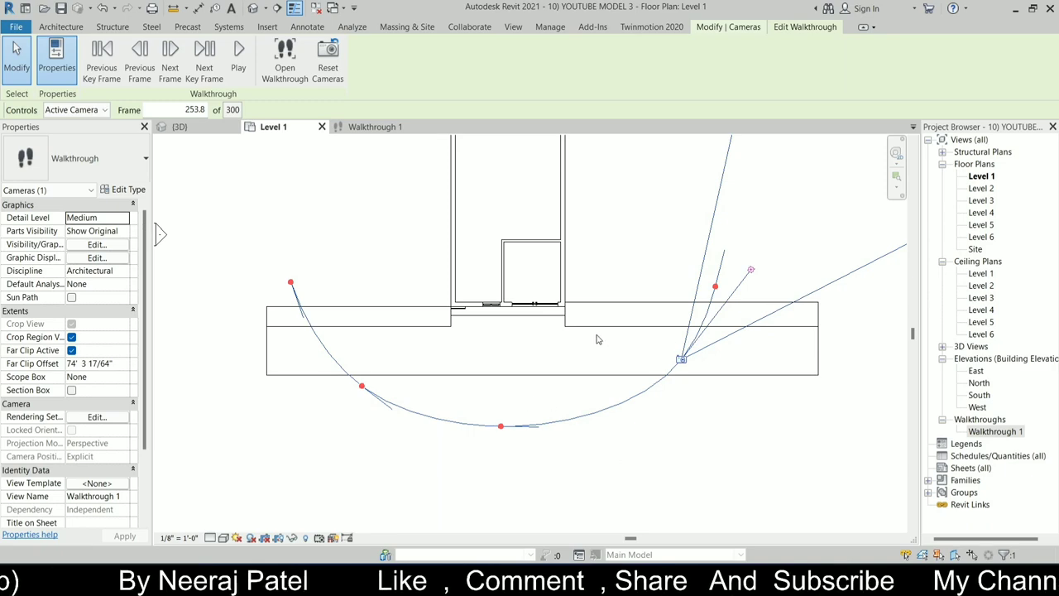
scroll(597, 339, up, 1)
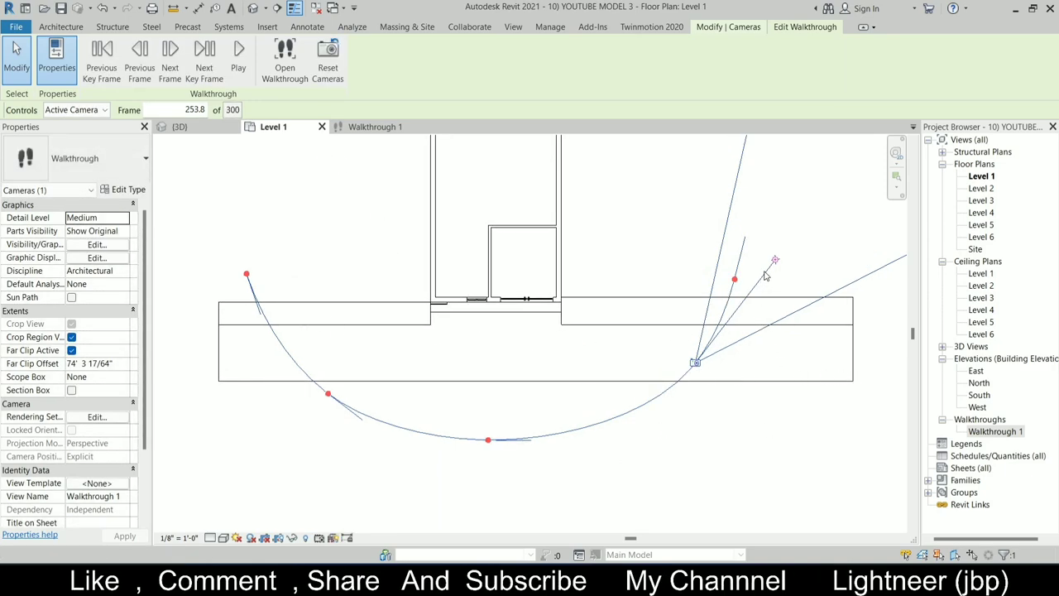
drag(775, 261, 648, 338)
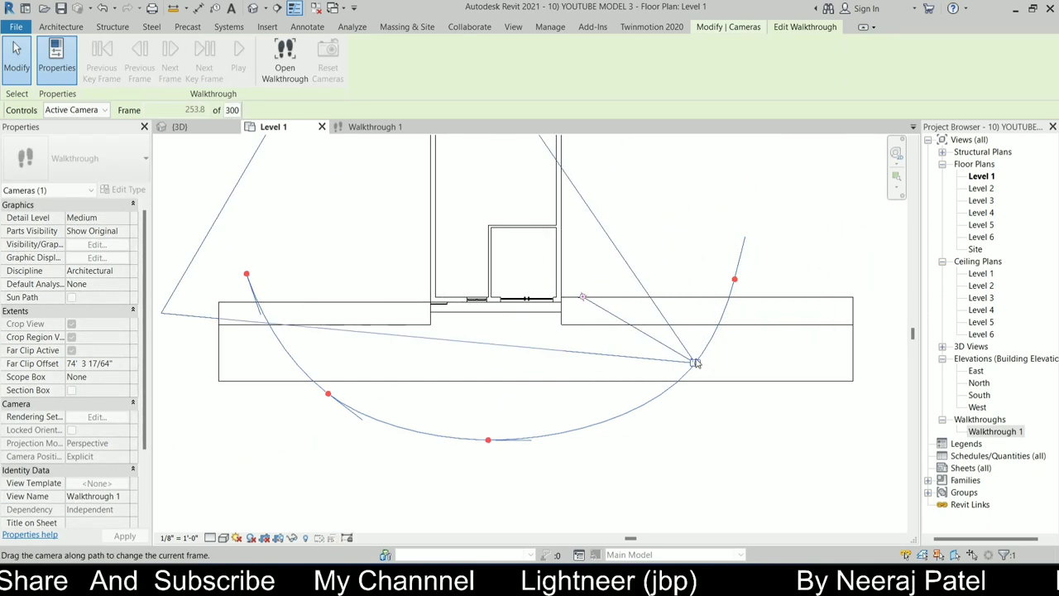
drag(705, 357, 725, 305)
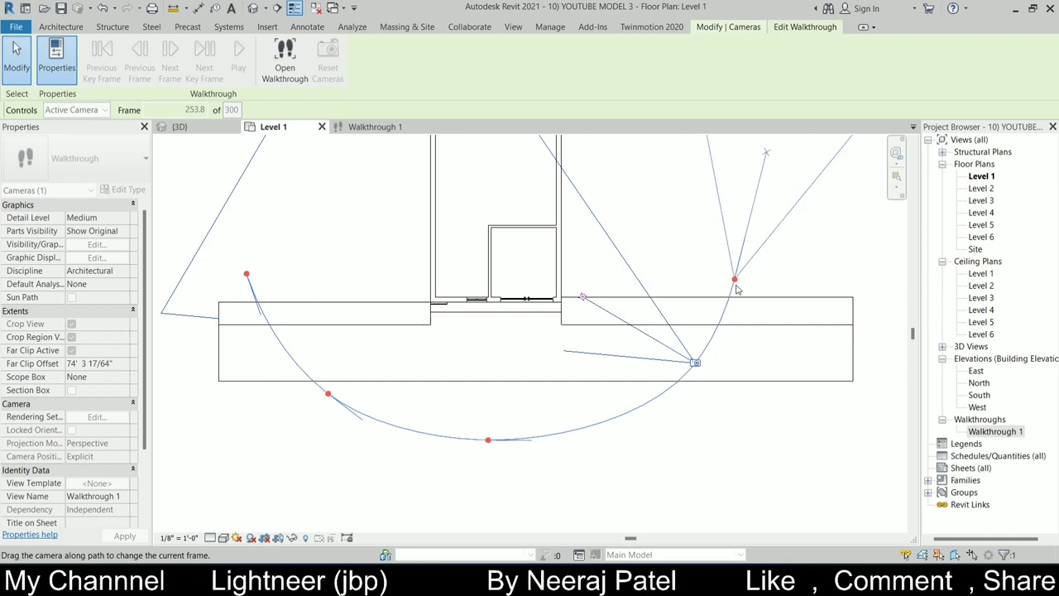
mouse_move(737, 288)
mouse_down()
mouse_move(754, 182)
mouse_move(606, 254)
mouse_up()
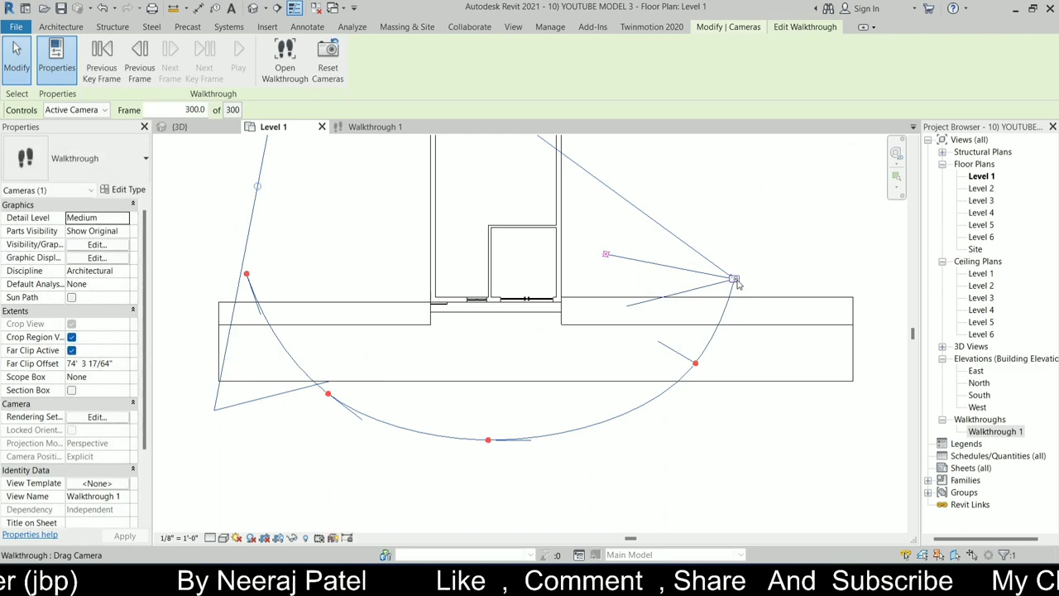
drag(738, 284, 730, 291)
click(597, 275)
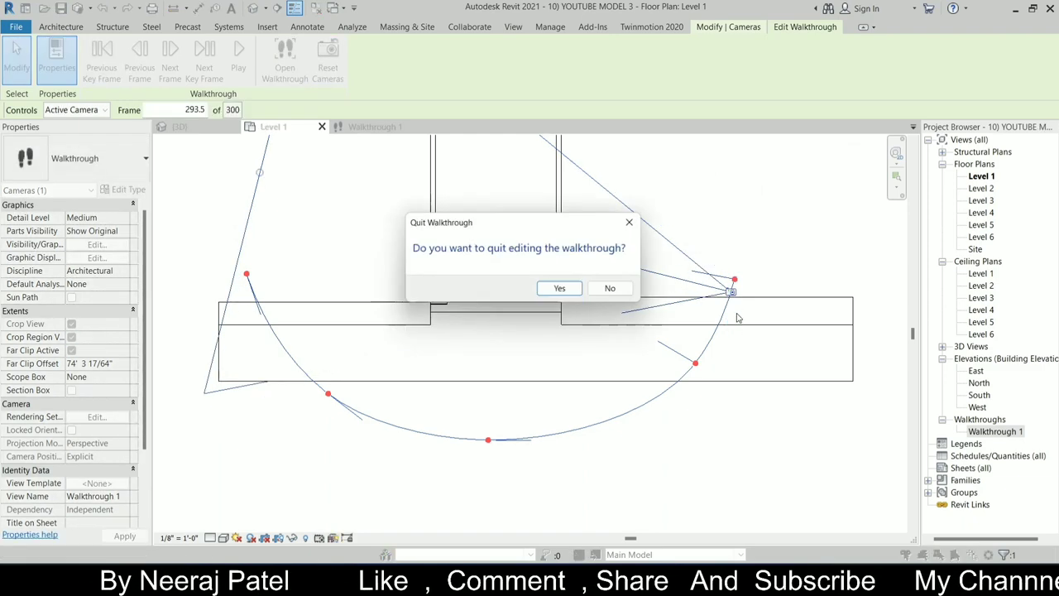
click(635, 223)
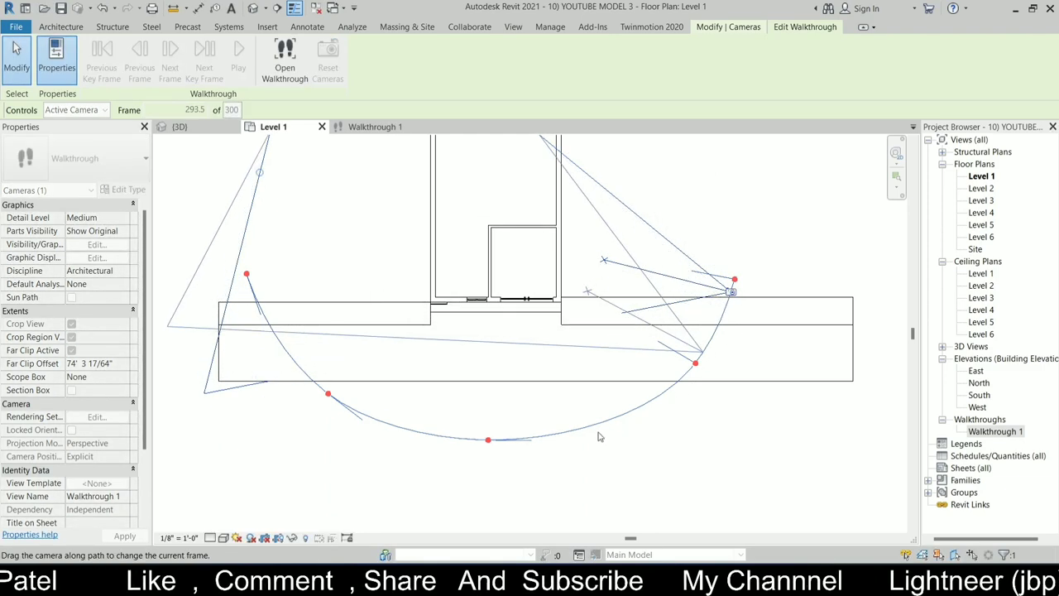
Step: Move the camera back through the middle, second and first key frames, aiming each toward the house
mouse_move(600, 437)
mouse_down()
mouse_move(610, 453)
mouse_move(491, 308)
mouse_up()
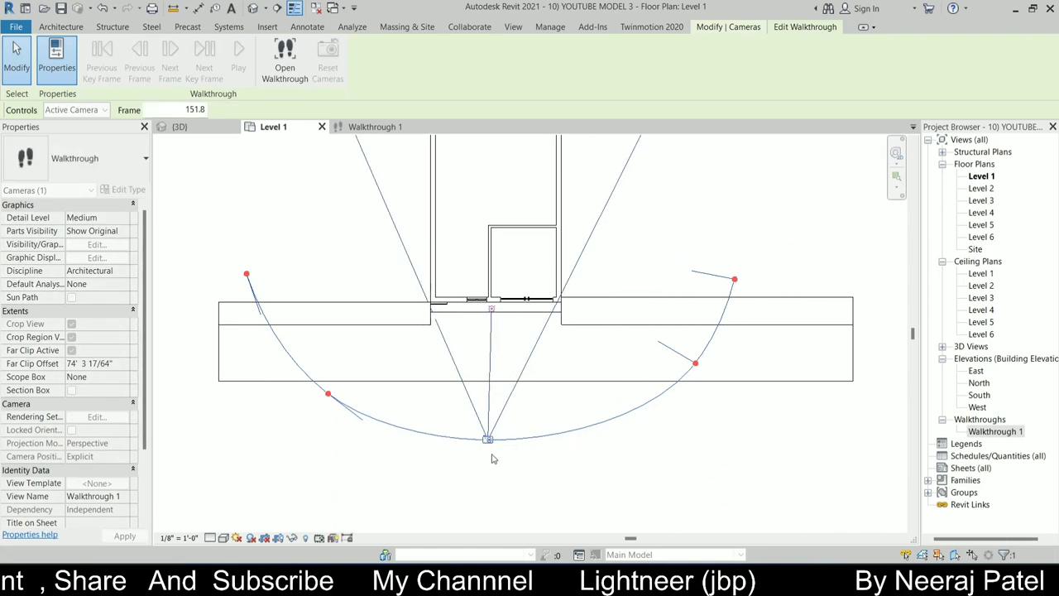
drag(488, 439, 336, 398)
drag(434, 477, 423, 305)
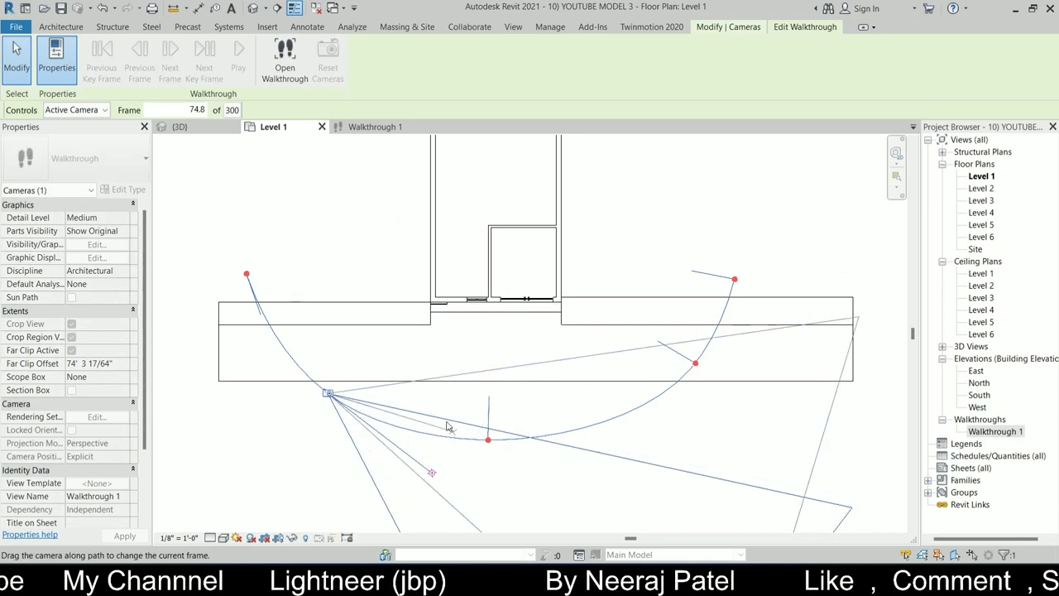
drag(327, 394, 254, 284)
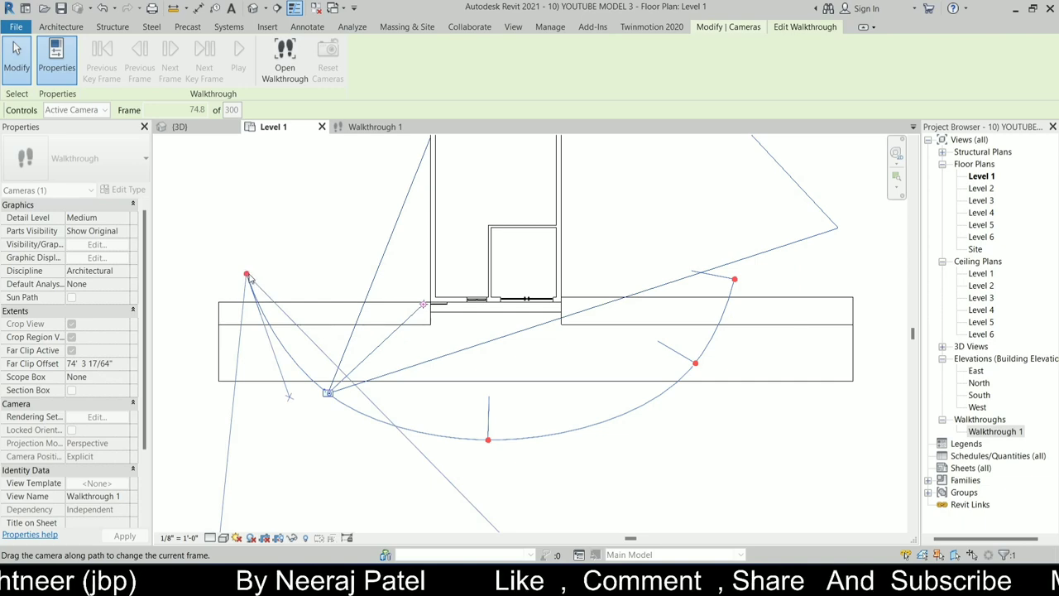
drag(247, 278, 246, 275)
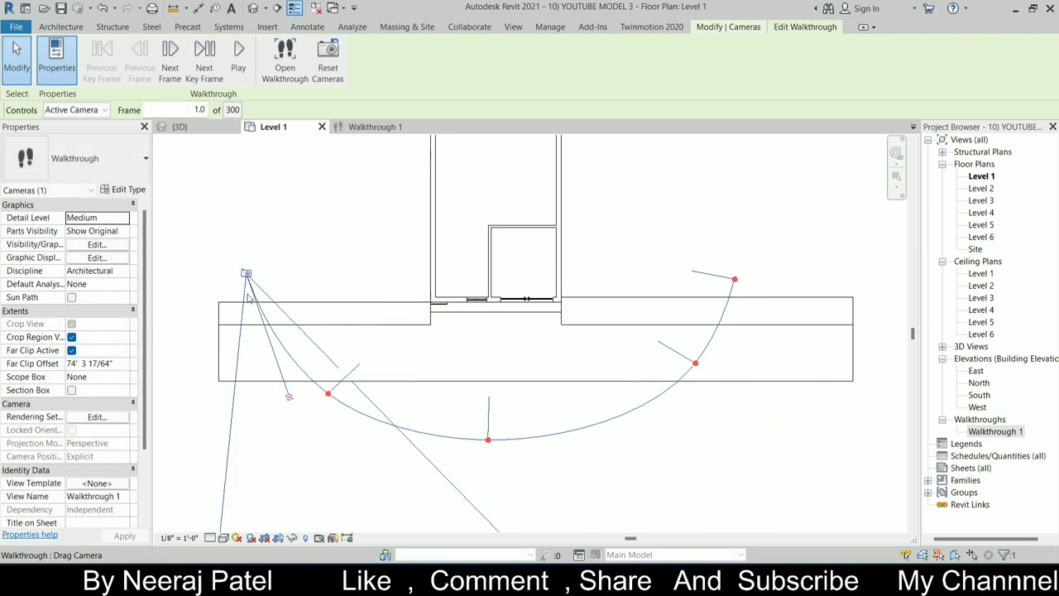
drag(287, 397, 376, 262)
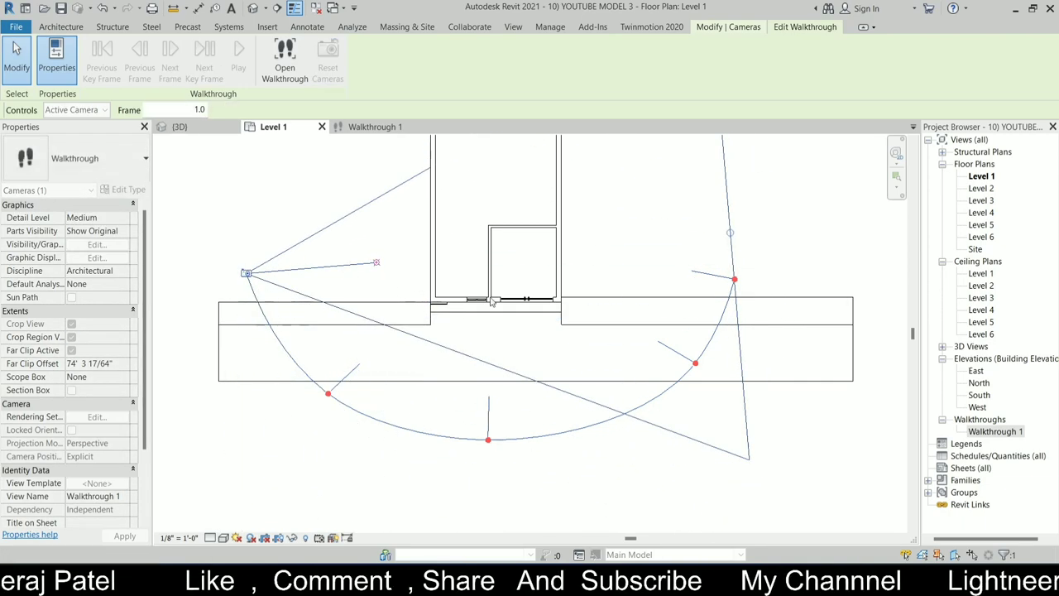
Step: Open the Walkthrough 1 view and play the animation through to frame 291 of 300
click(284, 54)
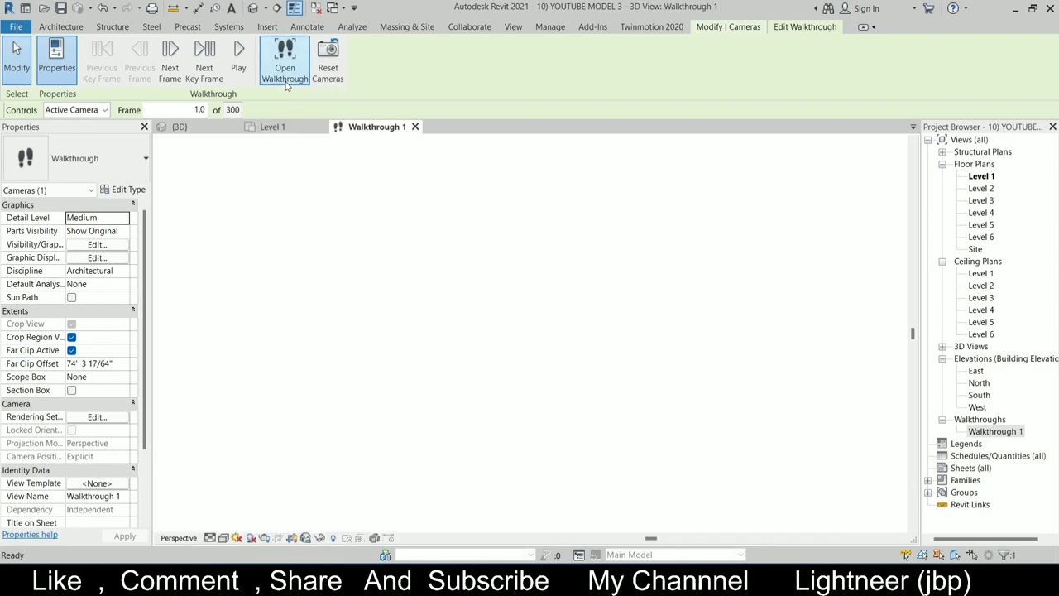
click(239, 60)
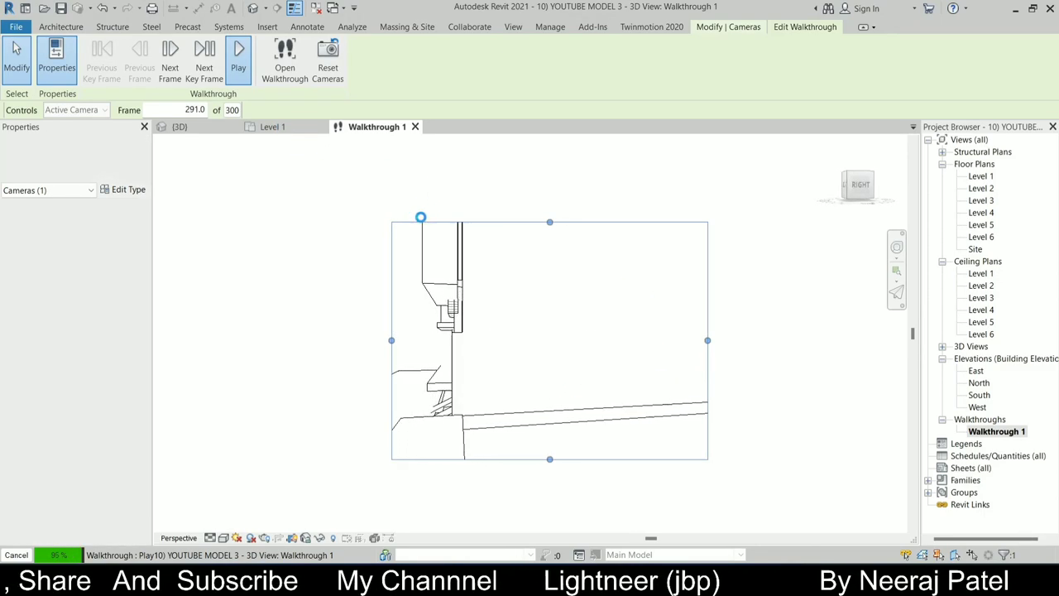
Step: Return to the Level 1 plan and confirm quitting walkthrough editing
click(273, 126)
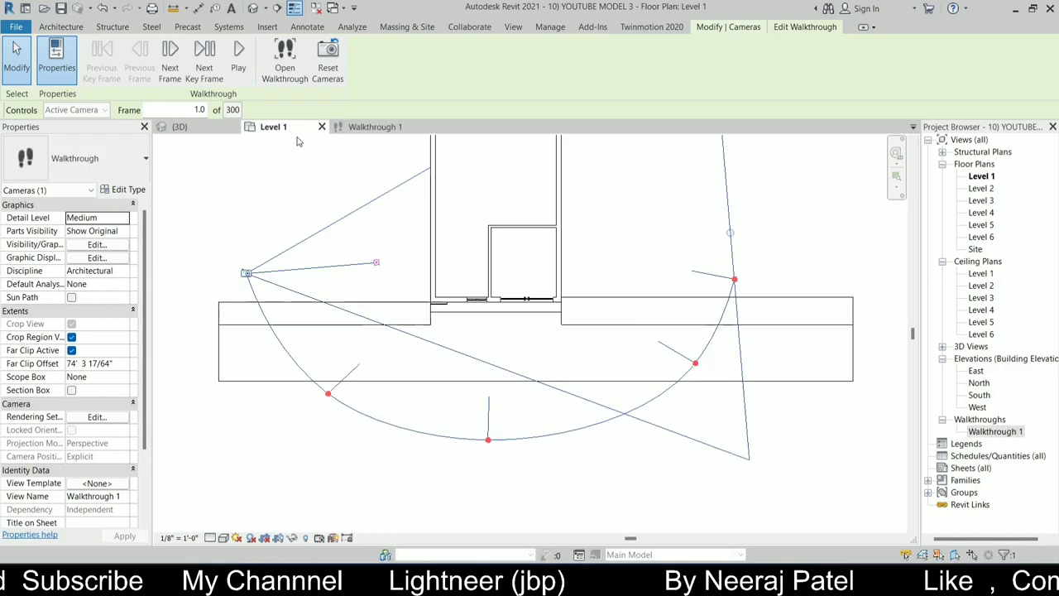
key(Escape)
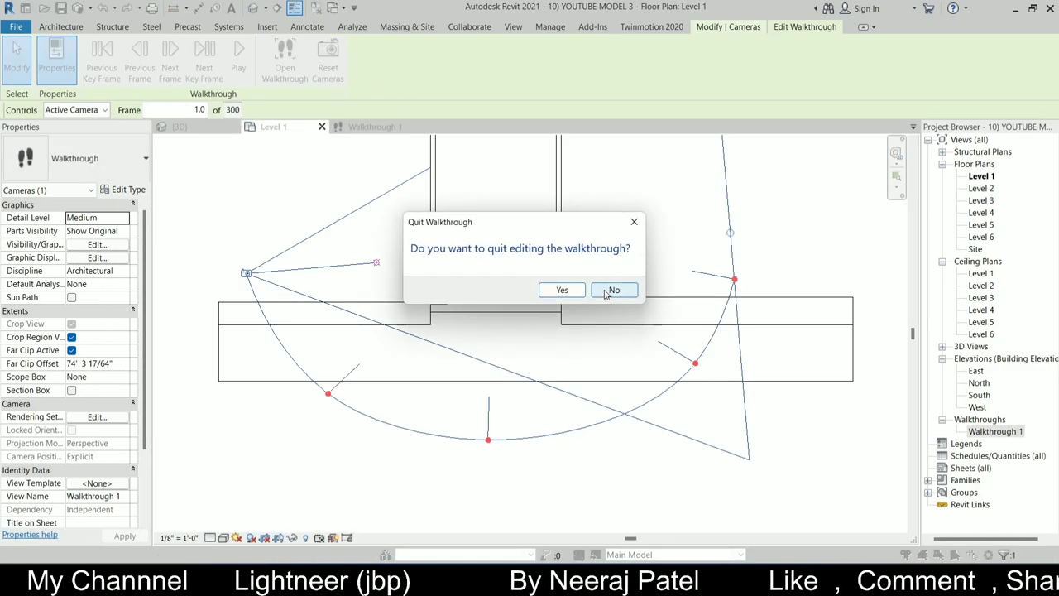
click(612, 290)
key(Escape)
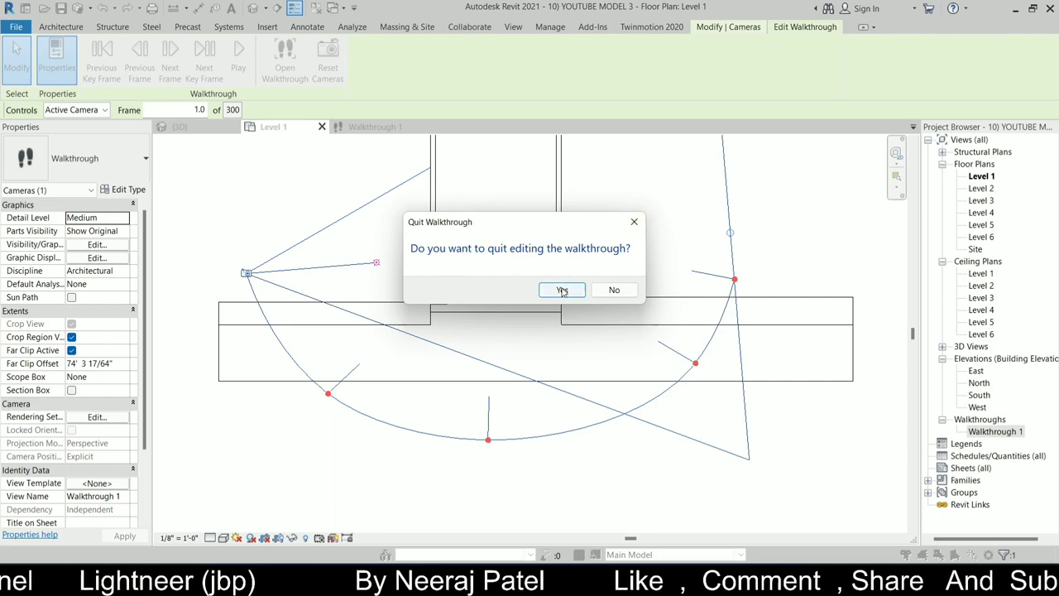
click(561, 290)
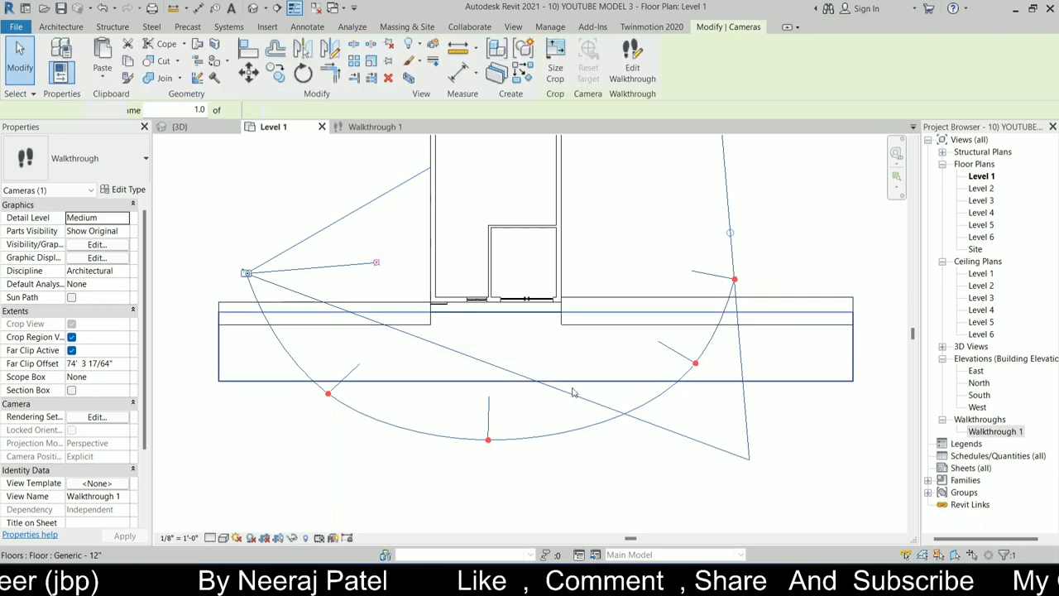
Step: Drag the whole walkthrough path lower, further from the house, and recentre the plan
drag(574, 438, 577, 521)
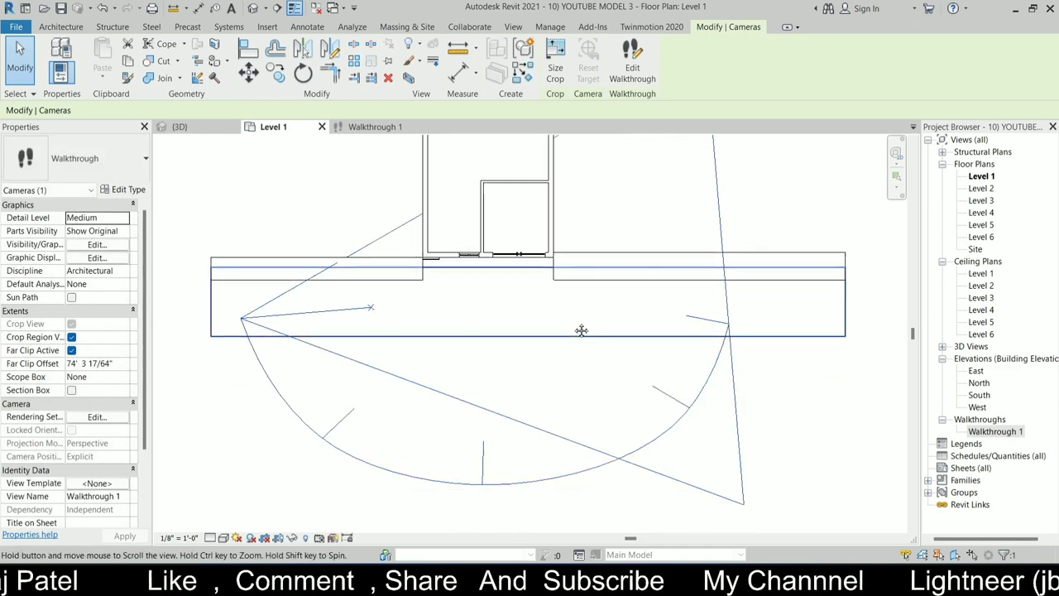
scroll(577, 314, down, 2)
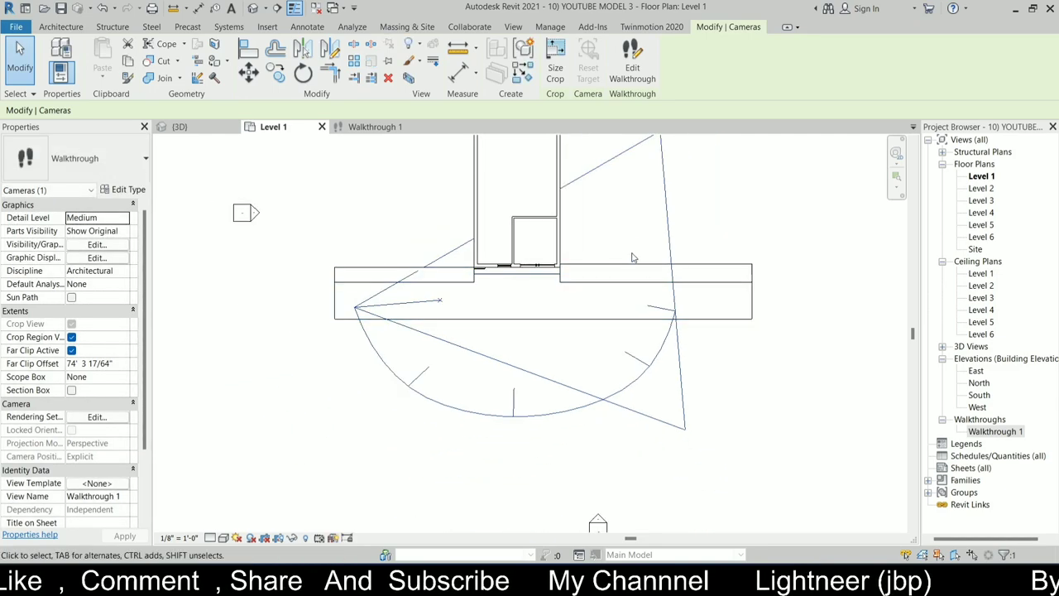
middle_drag(732, 227, 682, 229)
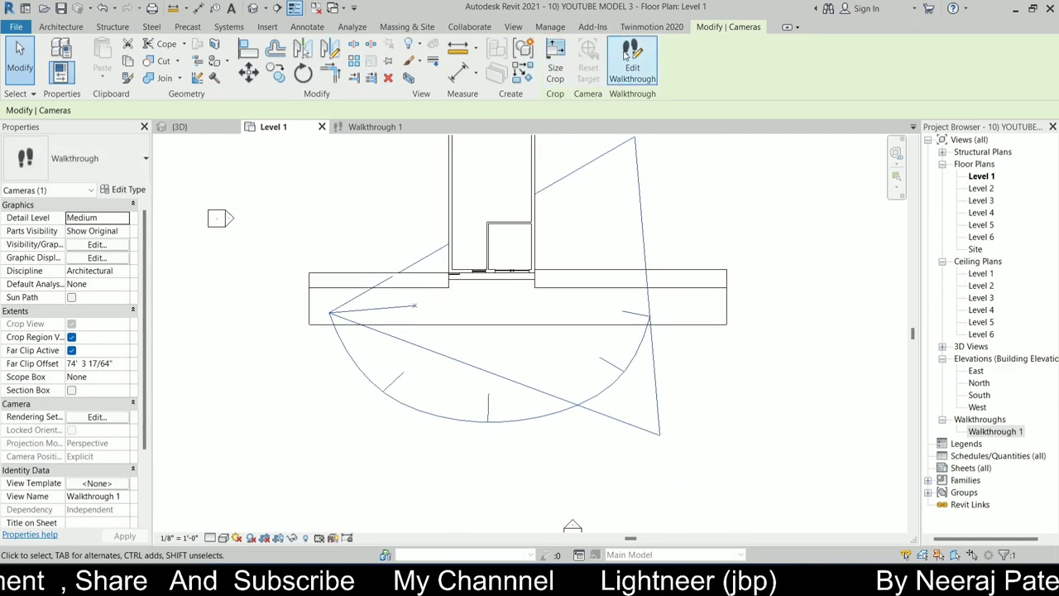
Step: Reopen walkthrough editing and shift the Walkthrough 1 perspective view at frame 1.0
click(631, 62)
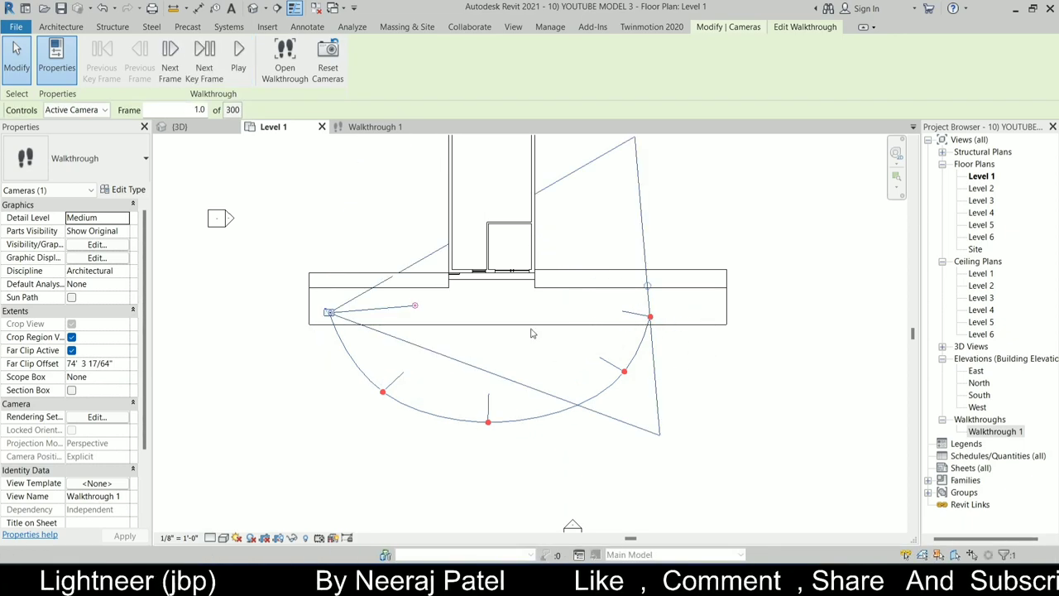
click(376, 127)
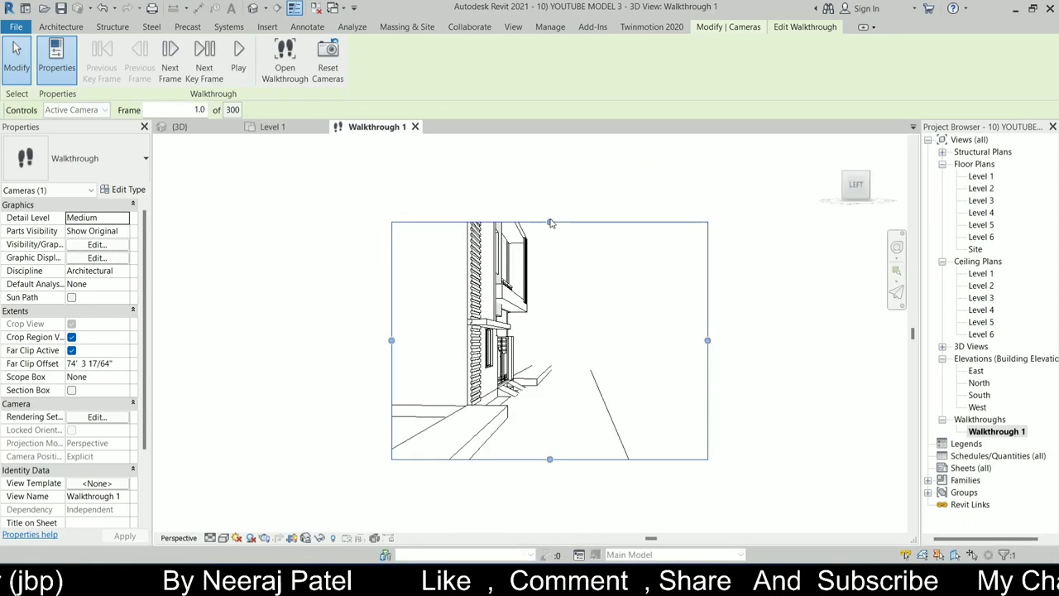
mouse_move(551, 223)
middle_down()
mouse_move(530, 242)
mouse_move(521, 230)
middle_up()
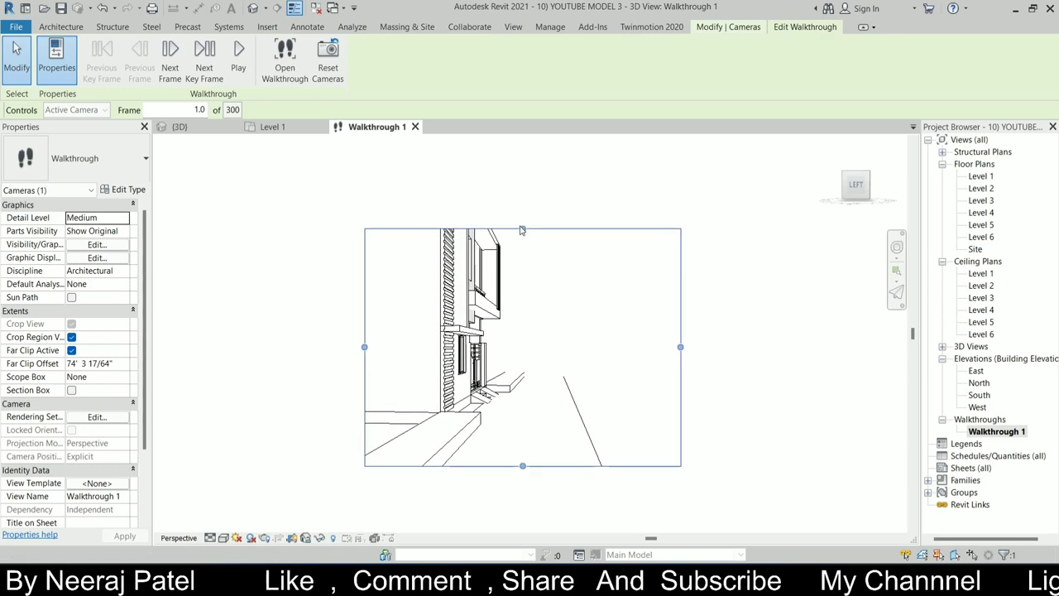
Step: Confirm quitting walkthrough editing and dismiss the view's shortcut menu
key(Escape)
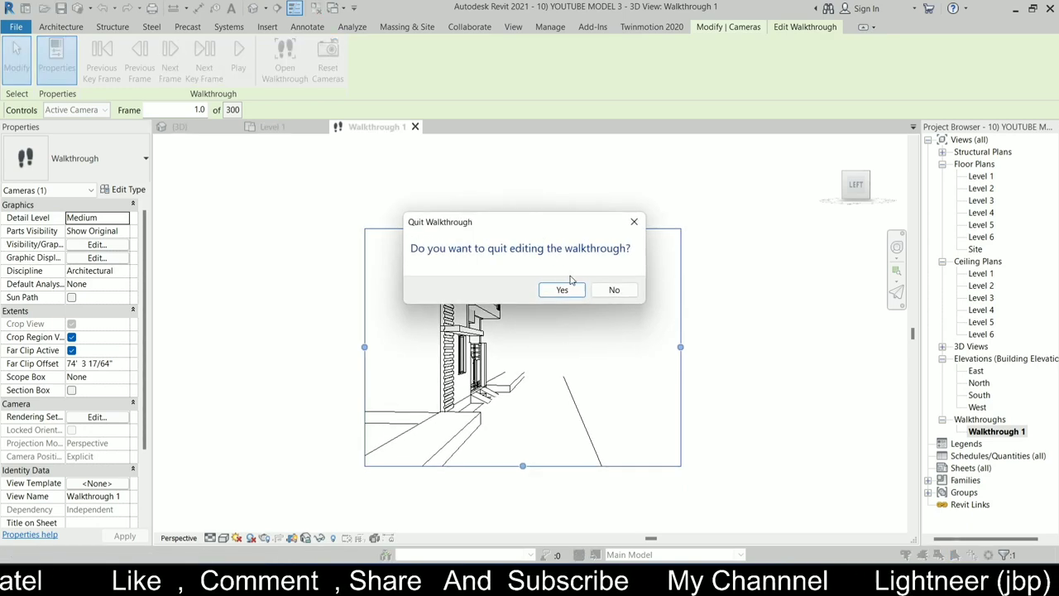
click(572, 287)
key(Escape)
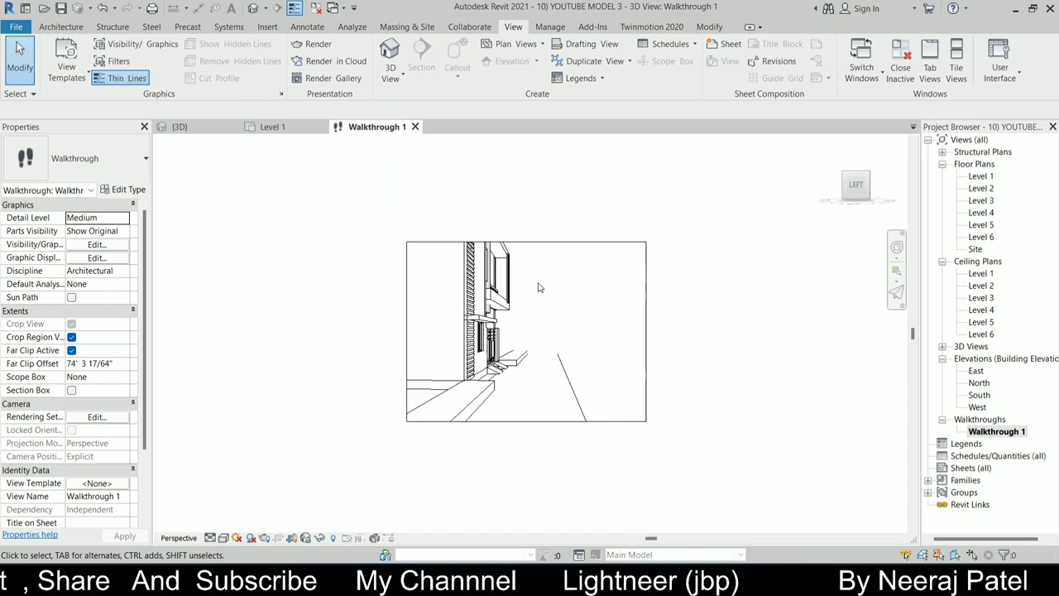
right_click(611, 241)
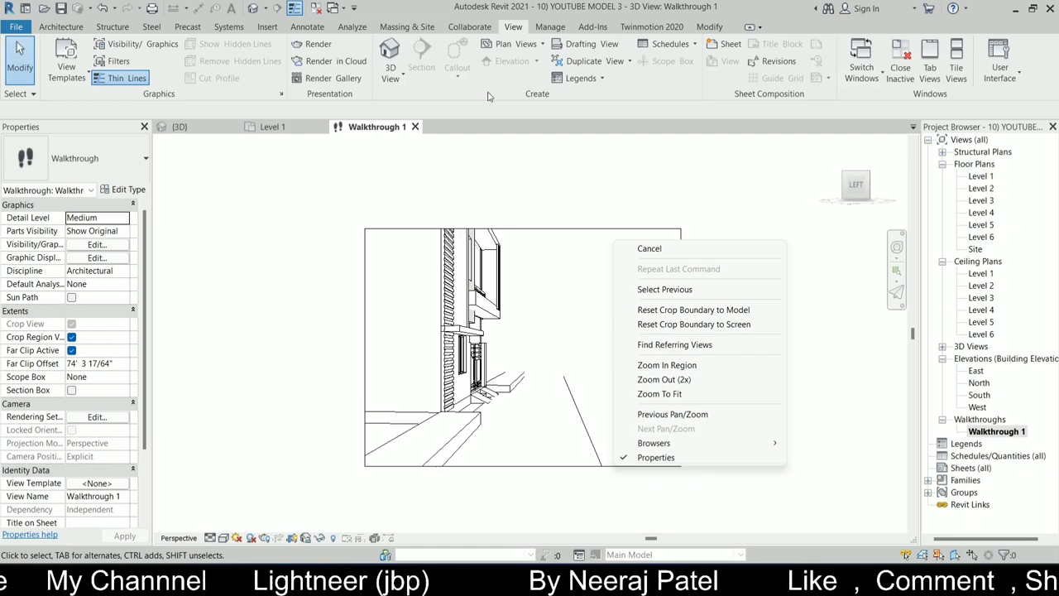
click(630, 252)
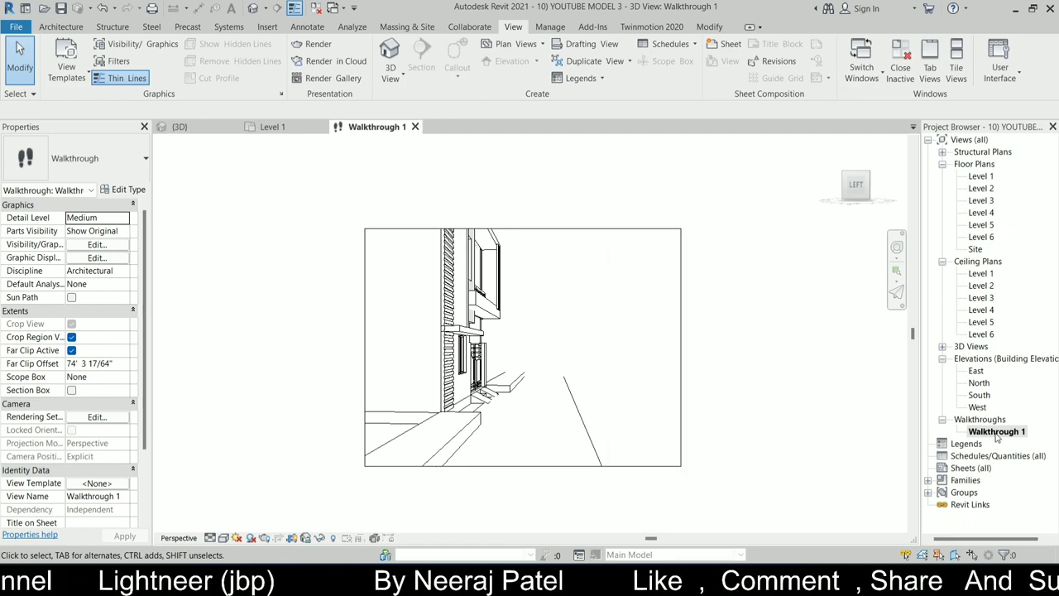
Step: Spin the Walkthrough 1 camera so the house's side wall sits near the view centre
click(268, 126)
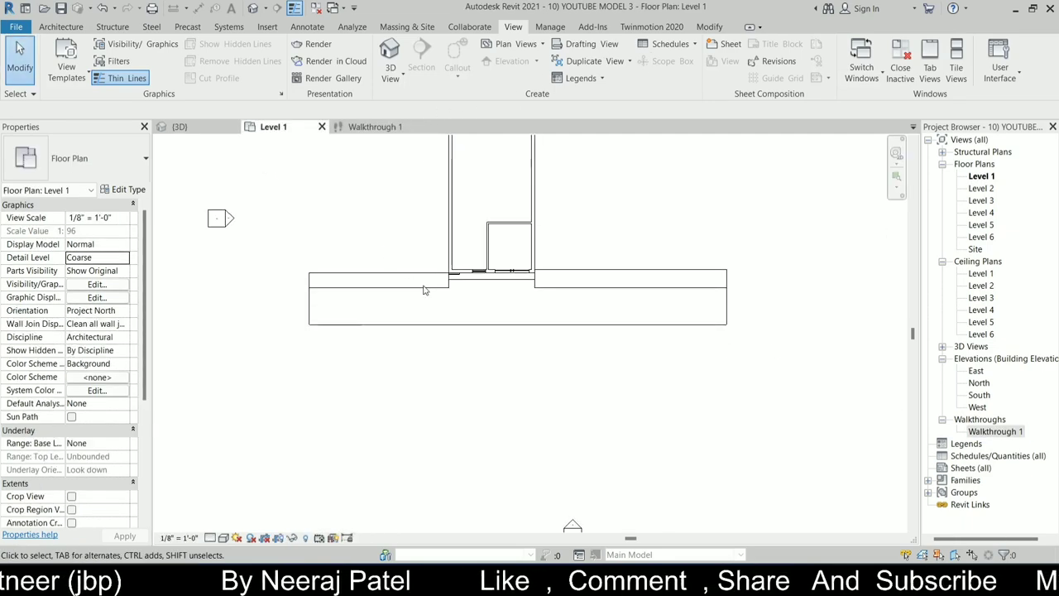
click(395, 129)
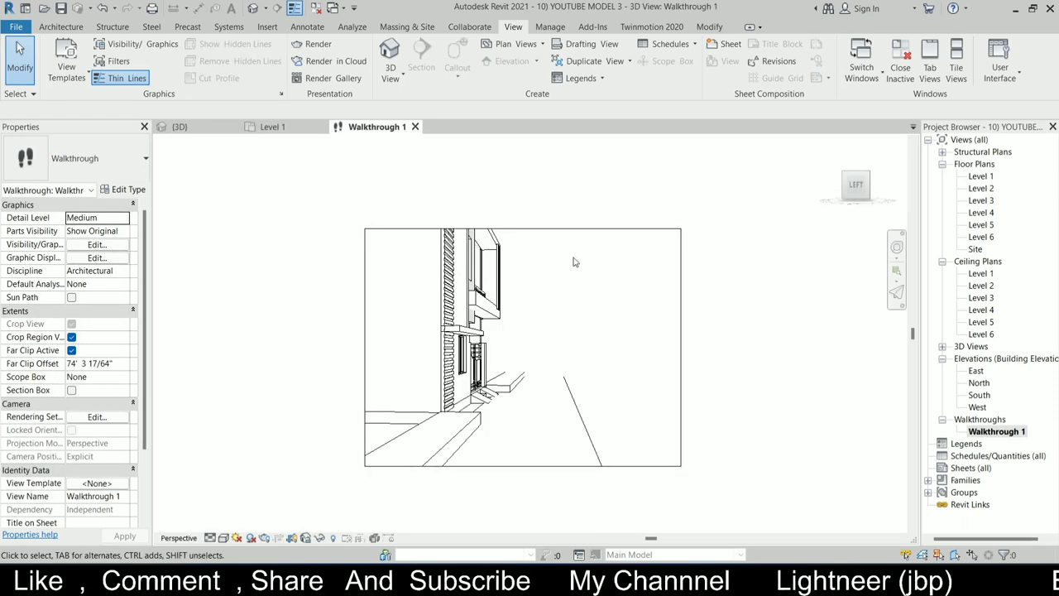
scroll(507, 300, up, 3)
scroll(504, 304, down, 2)
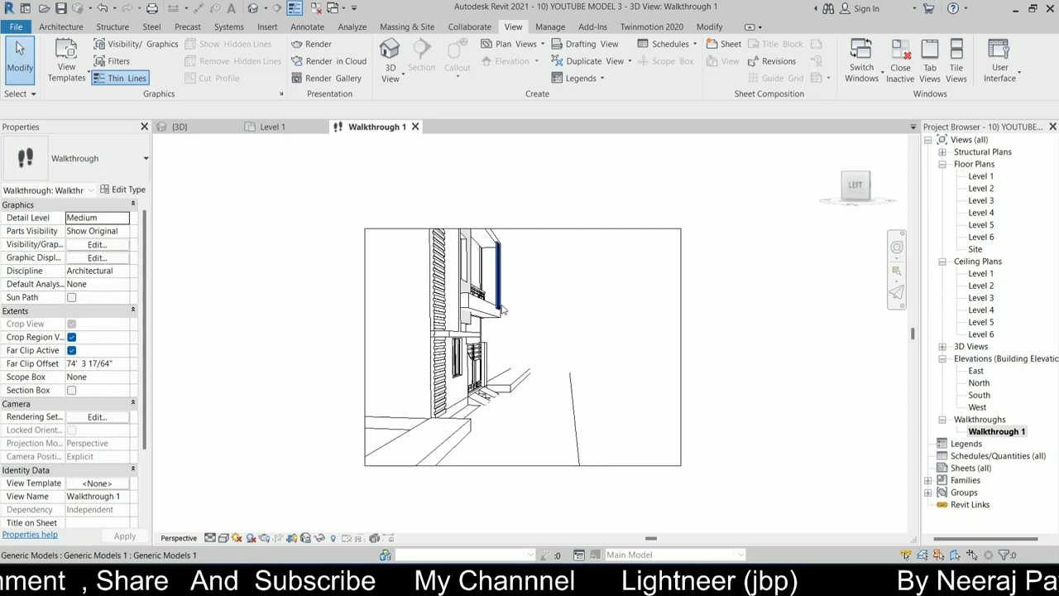
mouse_move(502, 309)
shift+middle_down()
mouse_move(551, 242)
mouse_move(569, 239)
mouse_move(555, 229)
shift+middle_up()
Step: Select the walkthrough crop boundary and stretch it taller and wider on both sides
click(553, 206)
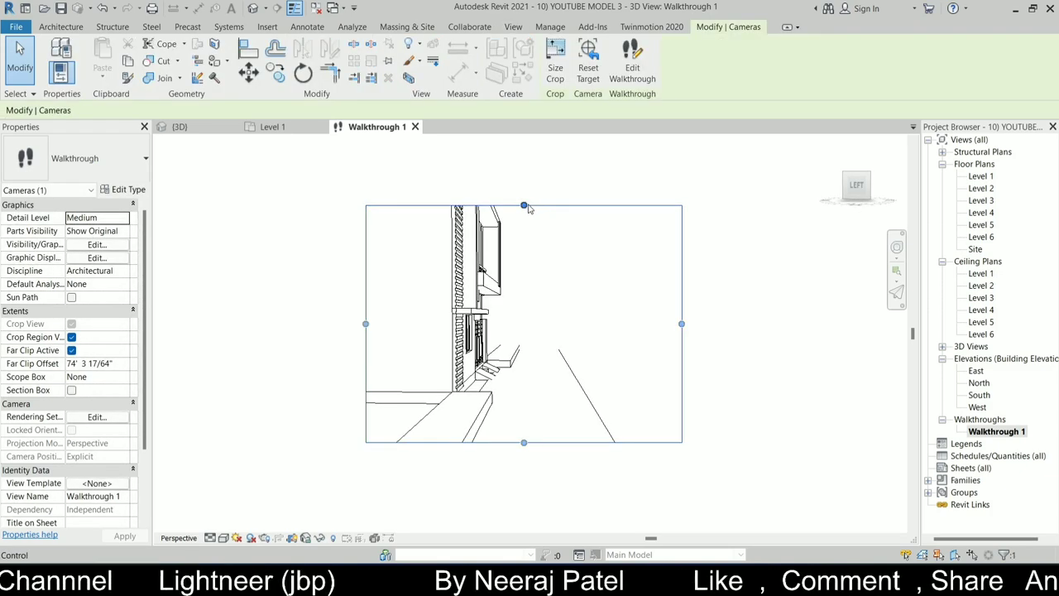
drag(525, 206, 524, 157)
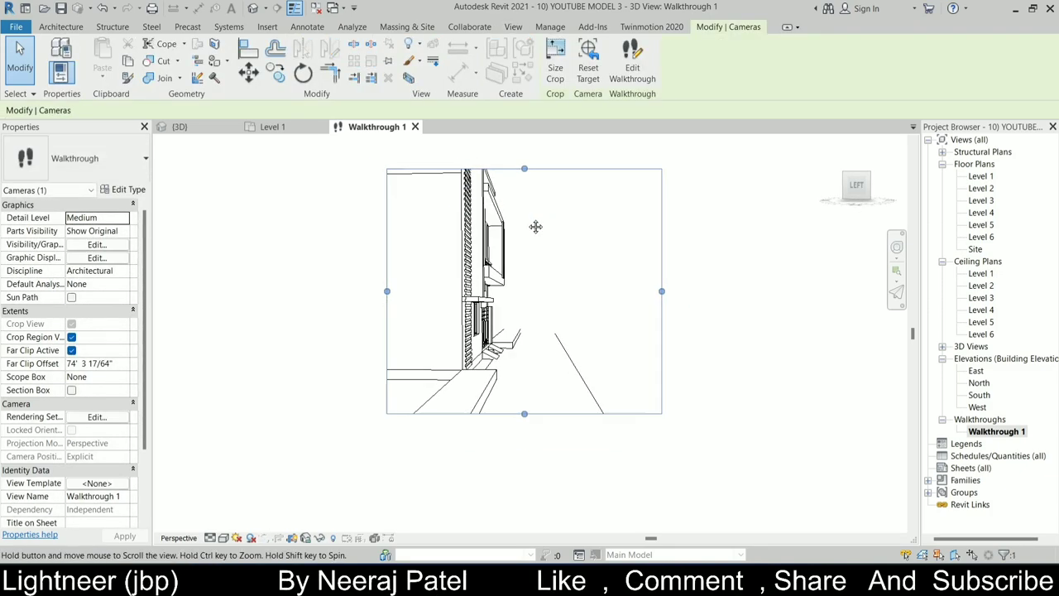
ctrl+middle_drag(535, 226, 520, 247)
drag(516, 198, 516, 165)
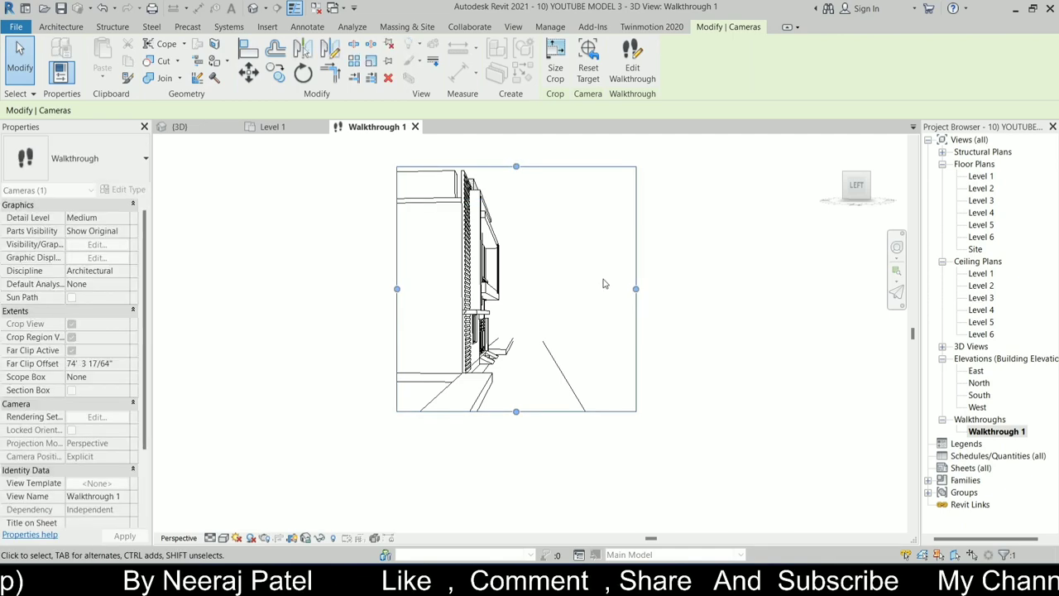
drag(635, 288, 702, 296)
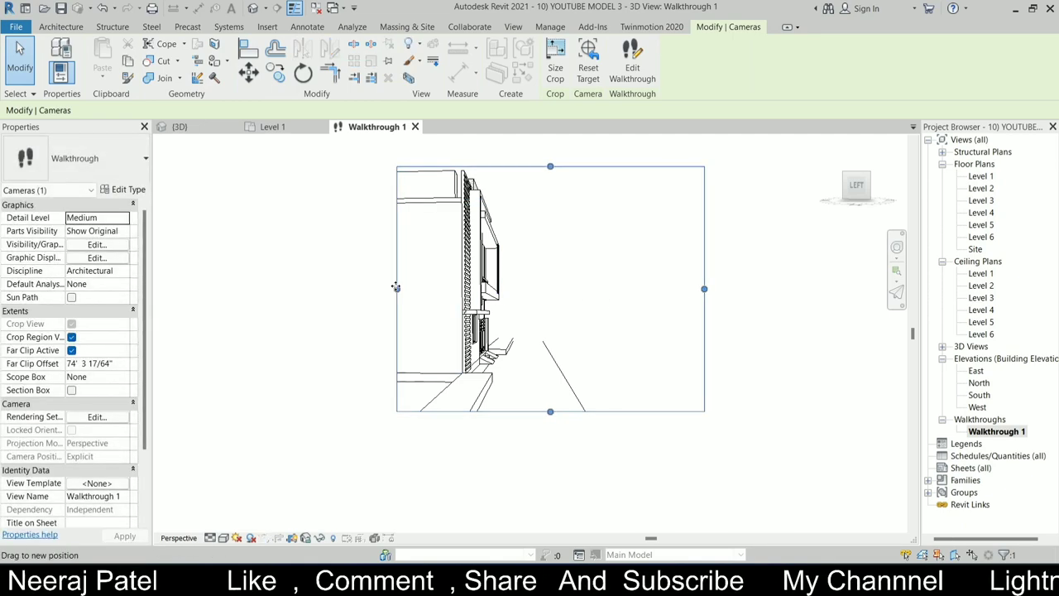
drag(397, 288, 344, 289)
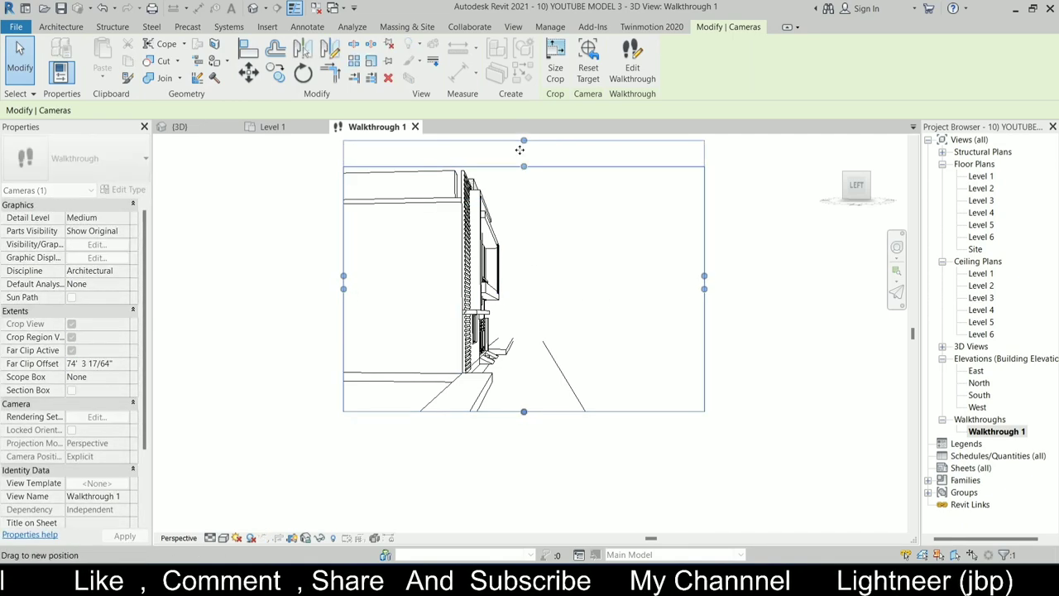
drag(524, 168, 524, 146)
middle_drag(538, 212, 527, 235)
Step: Pull in the right edge, extend the crop frame down and left, and raise its top
scroll(528, 235, down, 1)
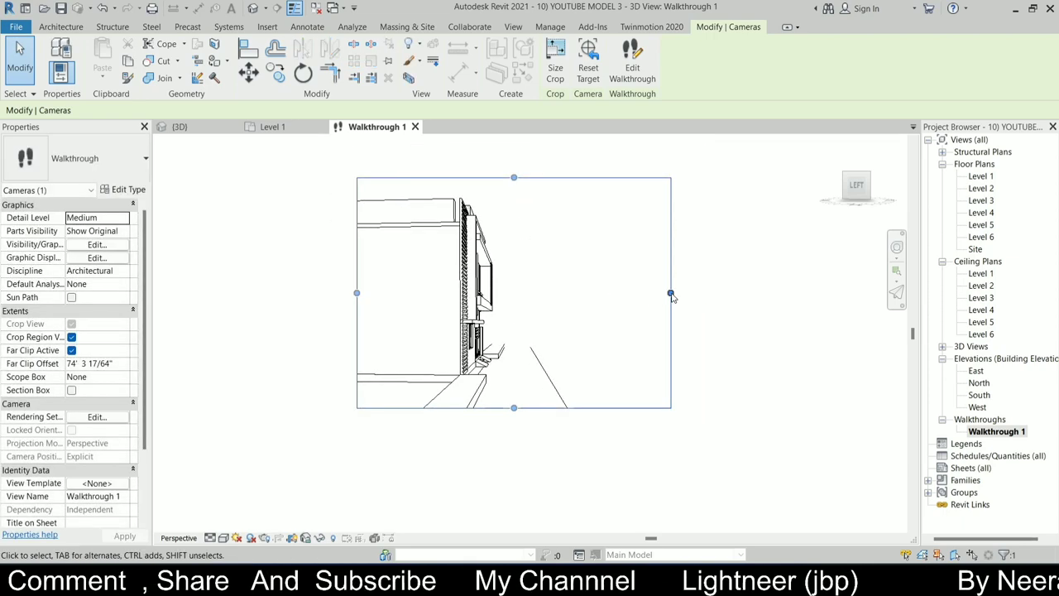
drag(638, 293, 608, 295)
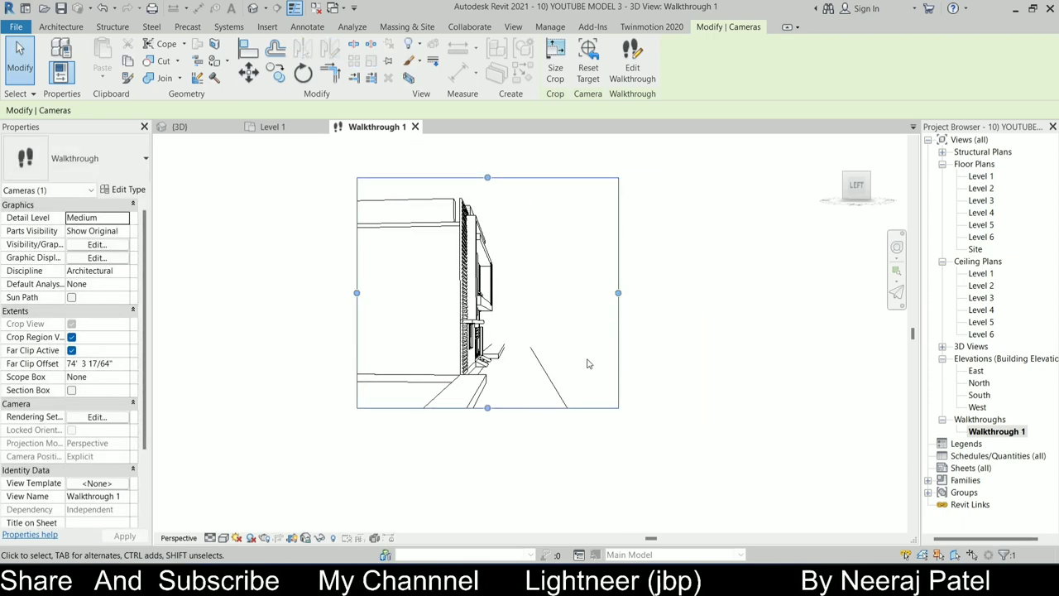
drag(487, 410, 487, 417)
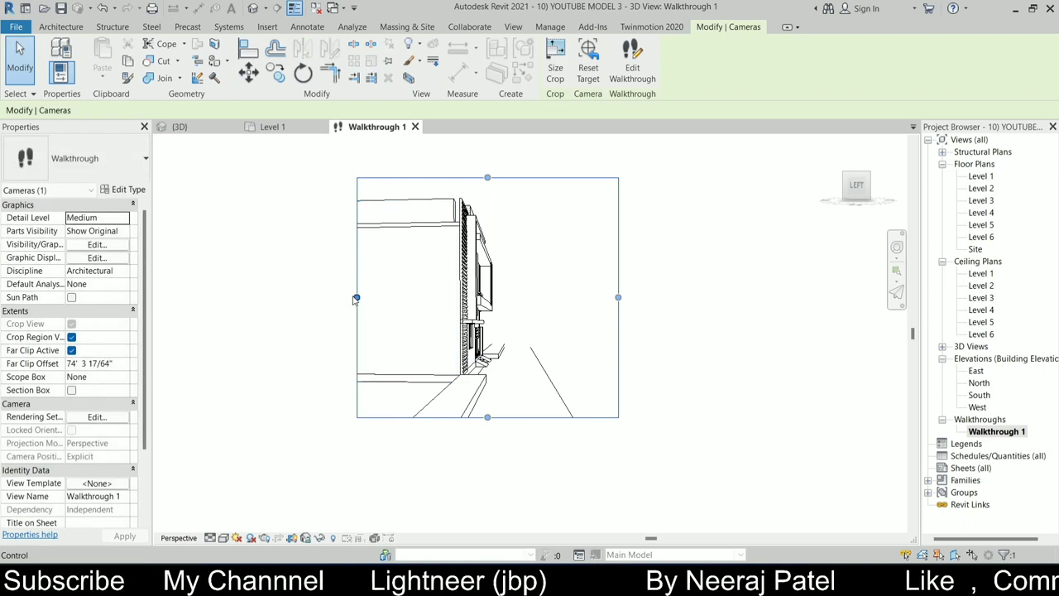
drag(356, 292, 334, 297)
drag(476, 177, 475, 157)
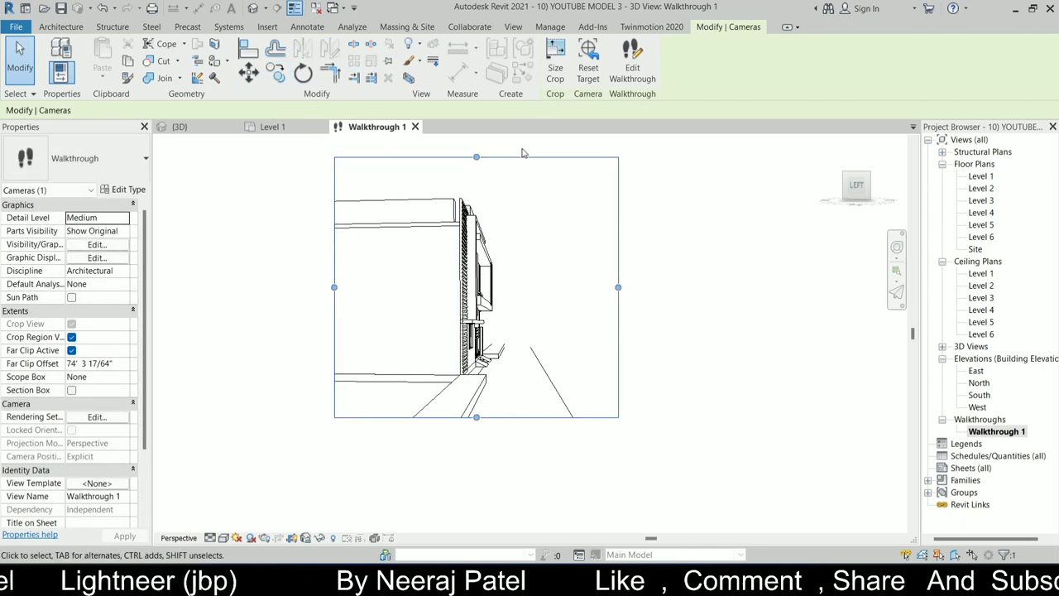
Step: Edit Walkthrough 1 and play all 300 frames, stopping back at frame 1
click(632, 62)
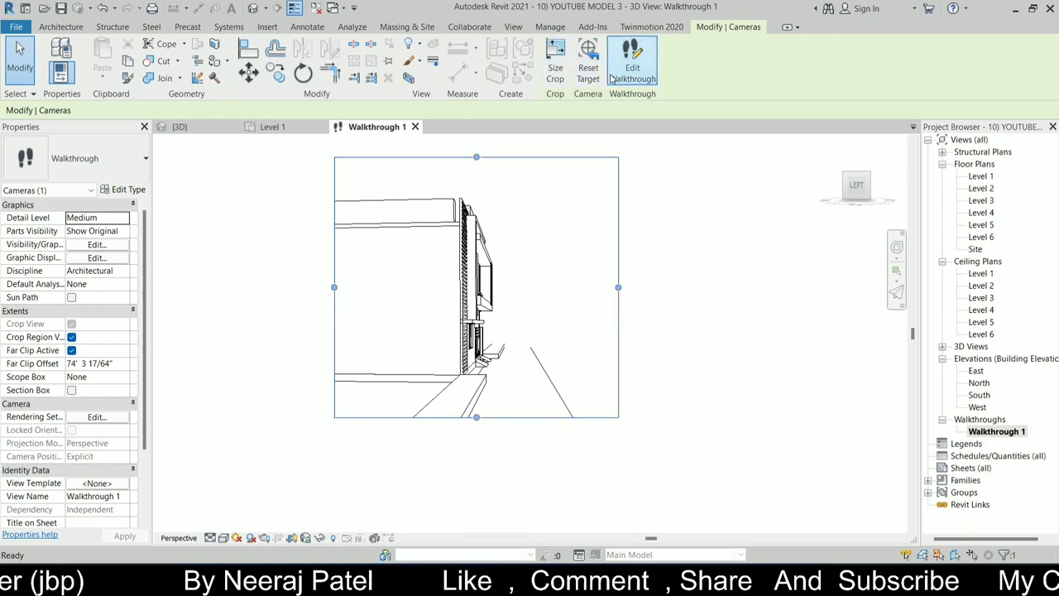
click(238, 58)
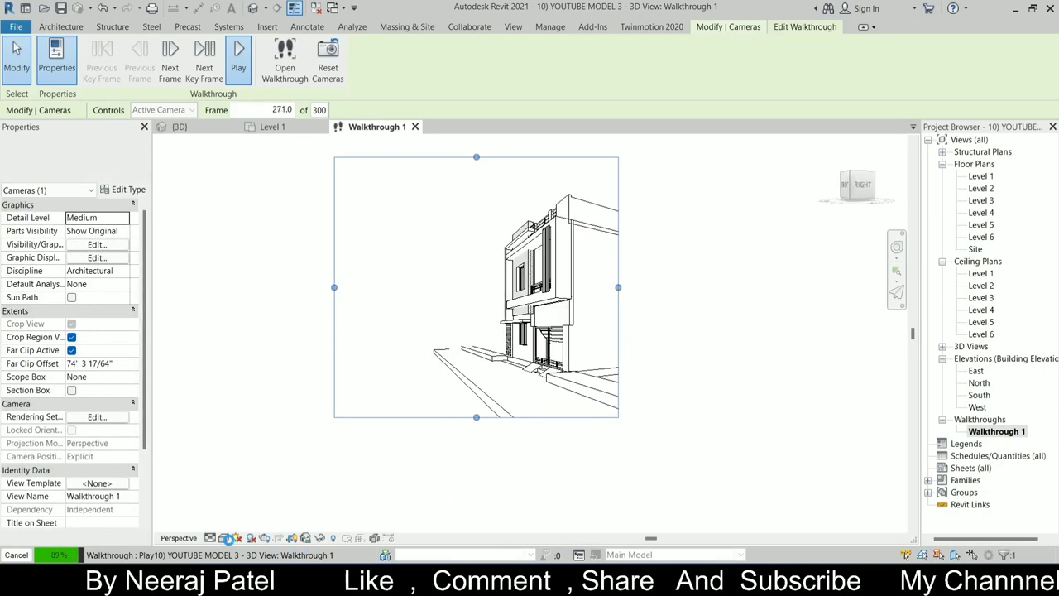
key(Escape)
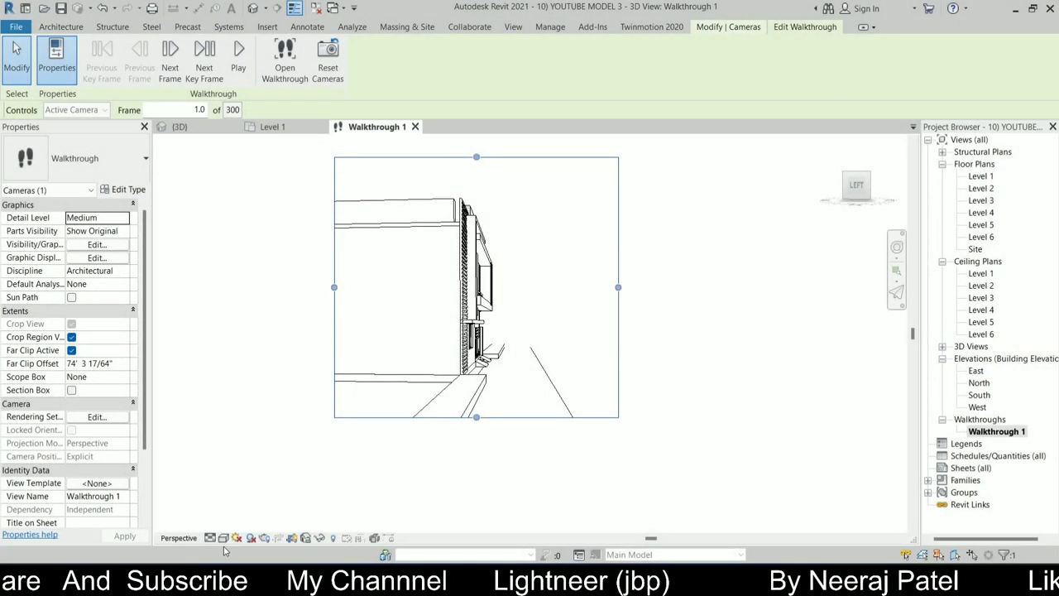
Step: Shade the walkthrough with the Consistent Colors visual style and play it again
click(223, 538)
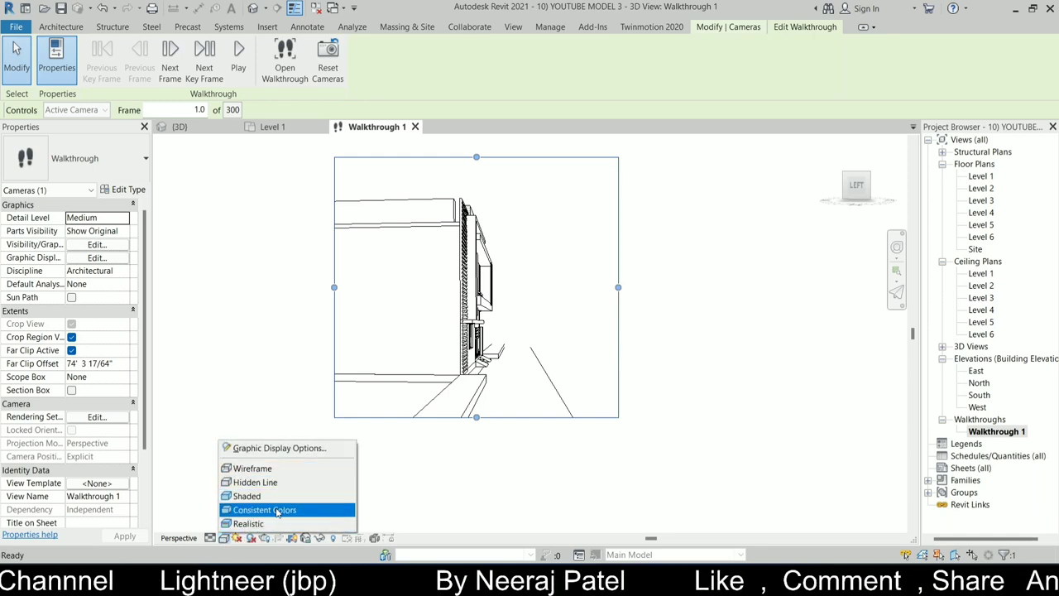
click(274, 512)
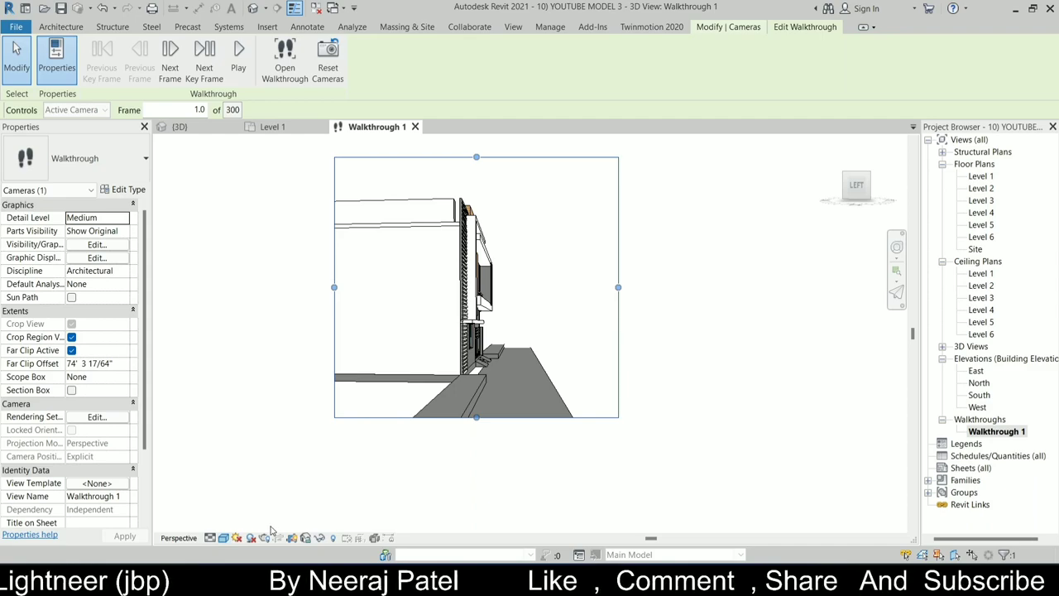
click(238, 56)
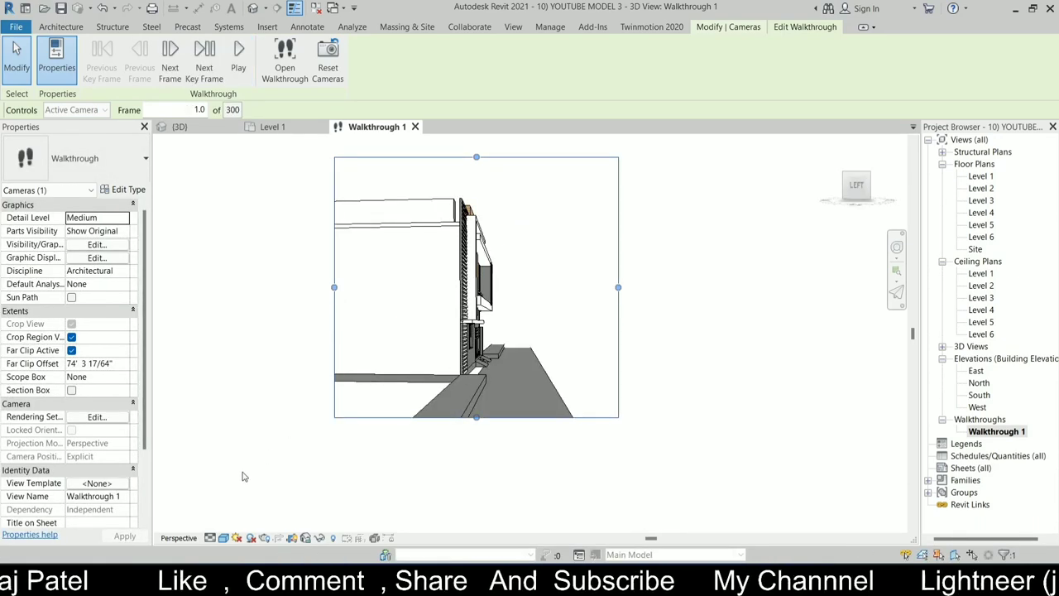
Step: Switch the walkthrough to Realistic visual style and play it through to frame 300
click(223, 538)
click(232, 524)
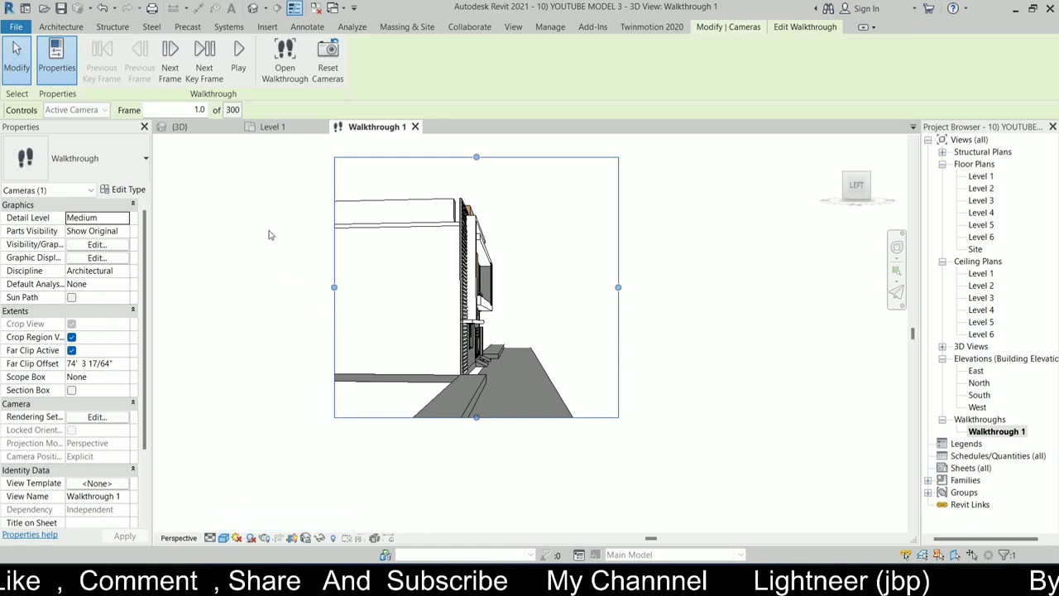
click(235, 68)
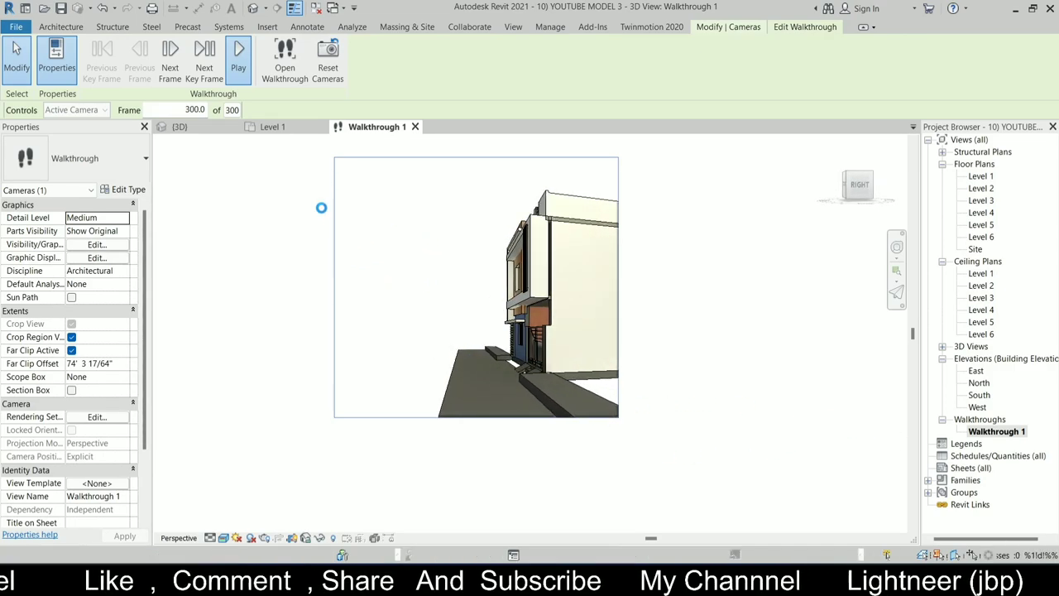
Step: Switch to the Level 1 plan and quit walkthrough editing
click(281, 133)
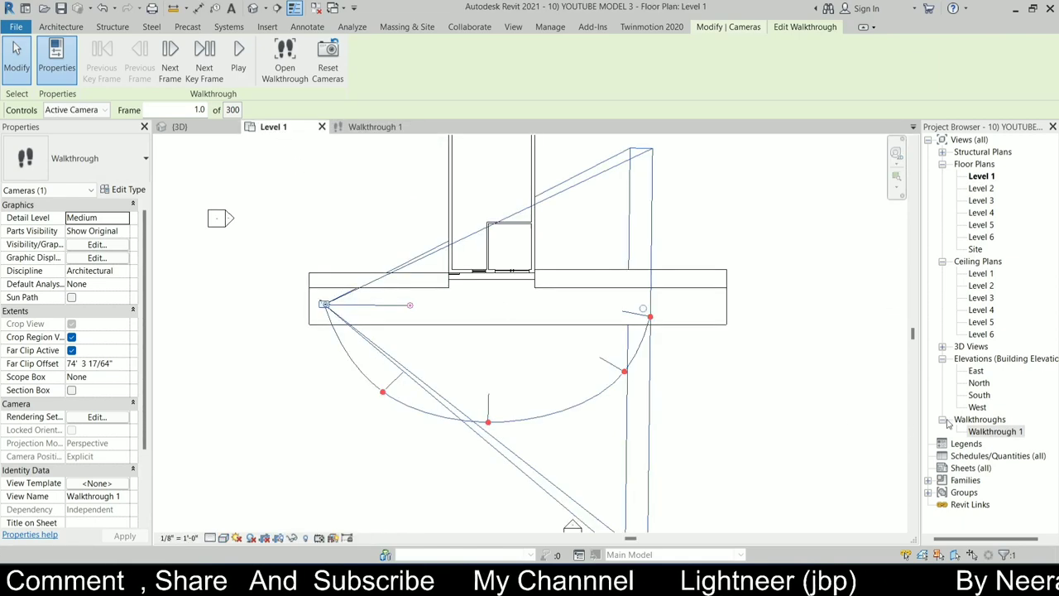
scroll(707, 331, down, 2)
key(Escape)
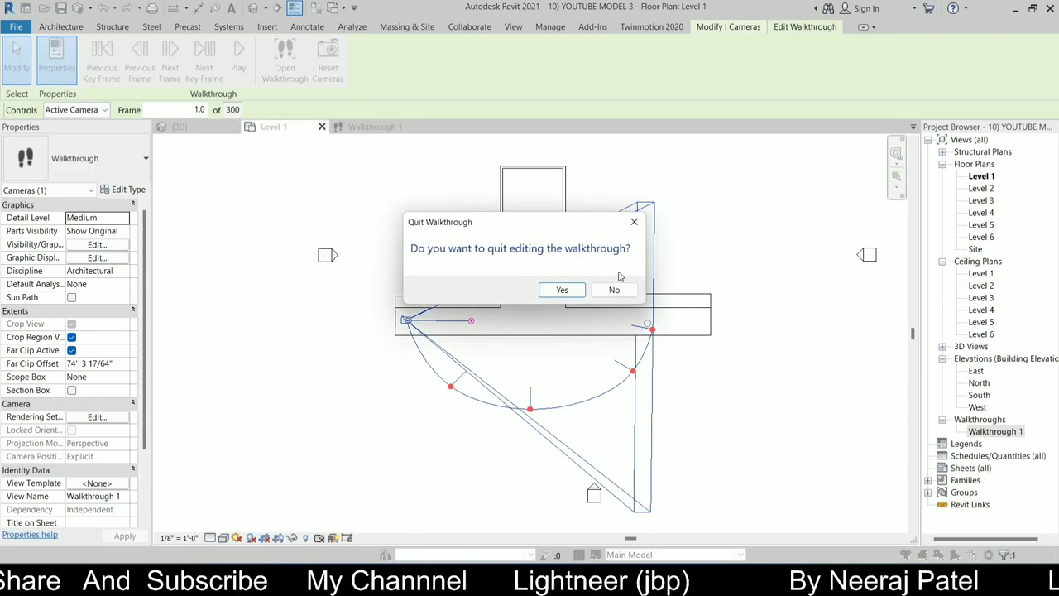
click(679, 288)
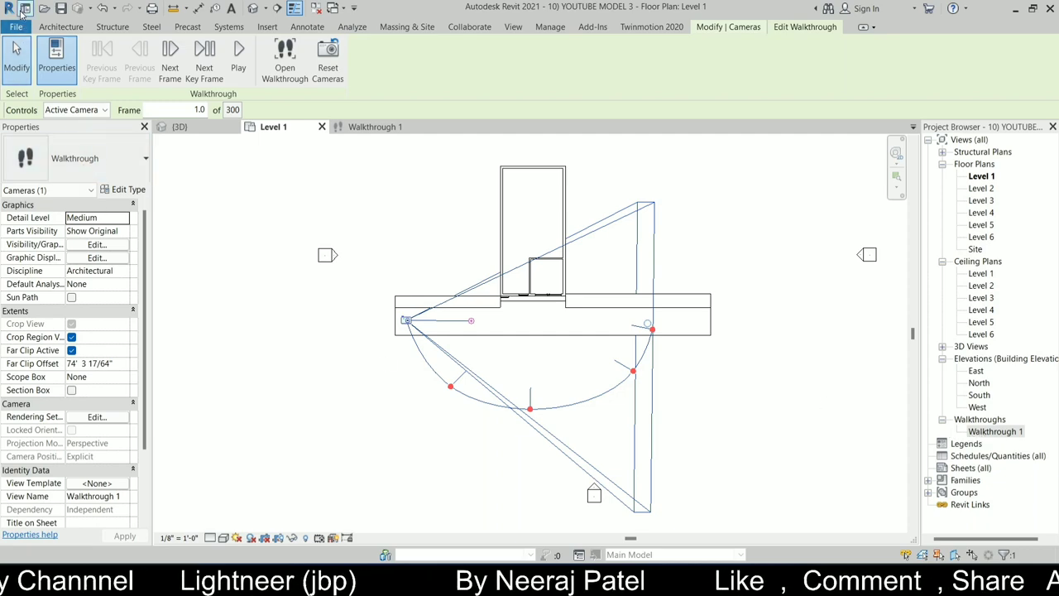
click(17, 27)
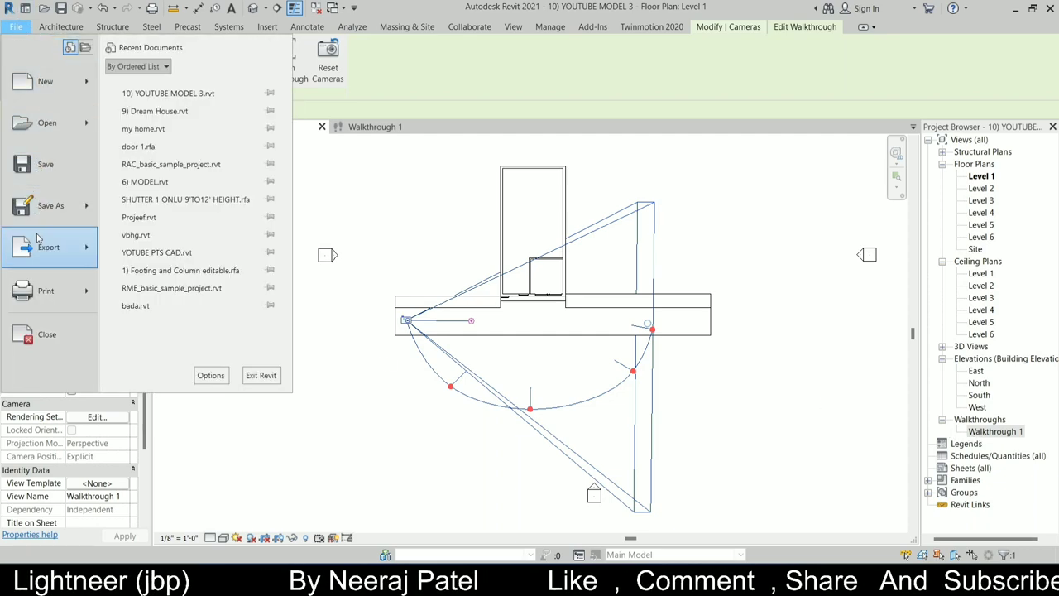
mouse_move(48, 247)
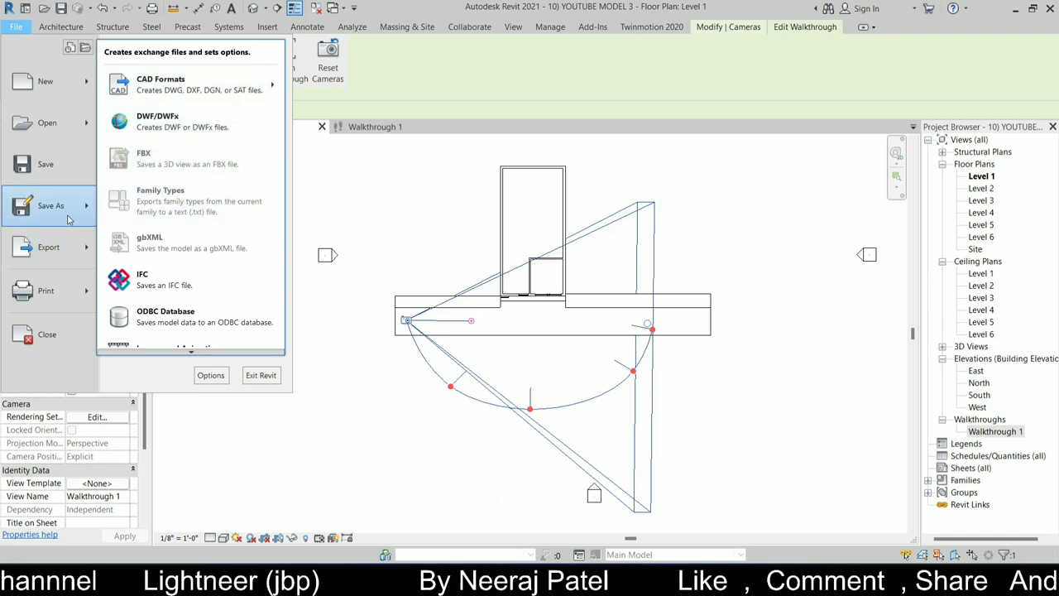
click(397, 157)
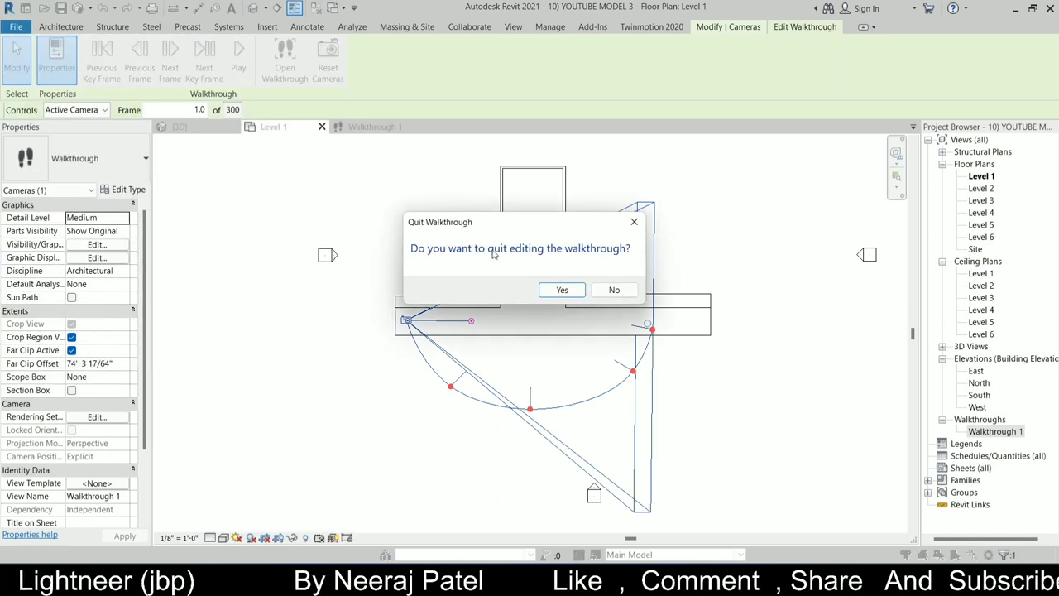
click(567, 291)
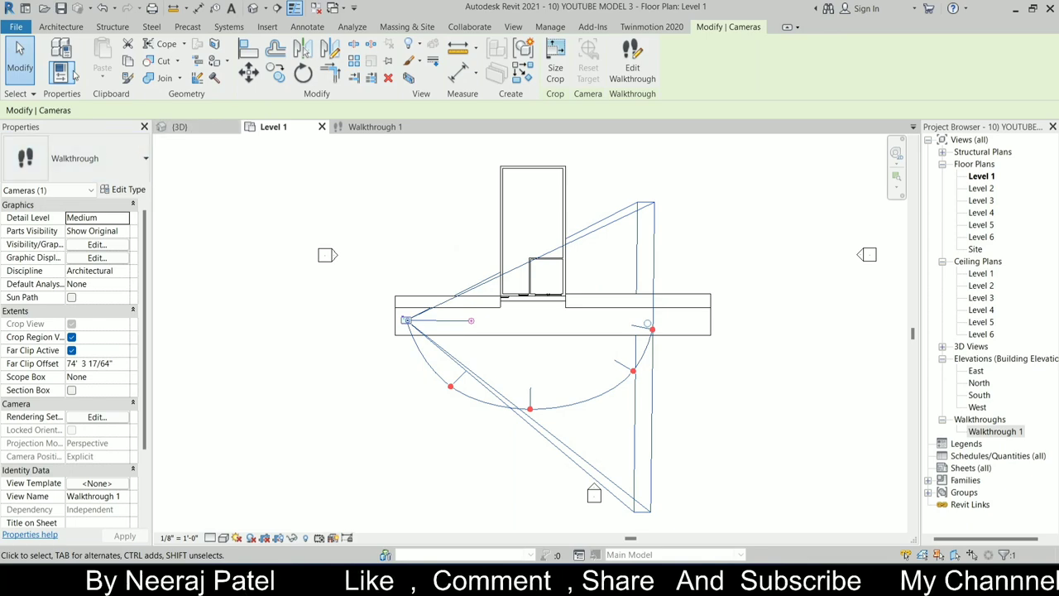
Step: Attempt the Walkthrough animation export and dismiss the open-walkthrough-first warning
key(alt+f)
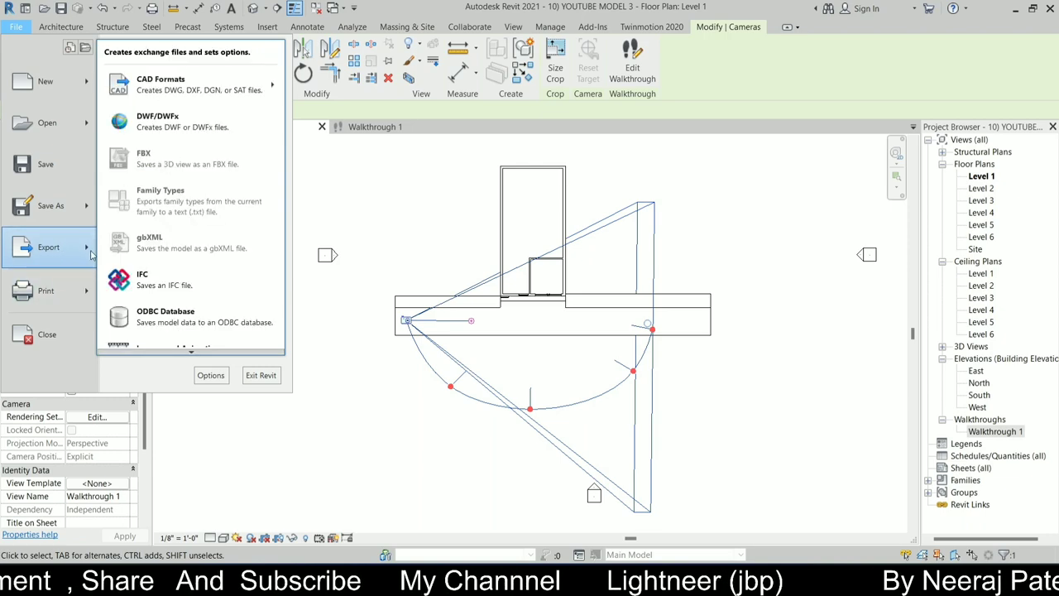
scroll(168, 308, down, 2)
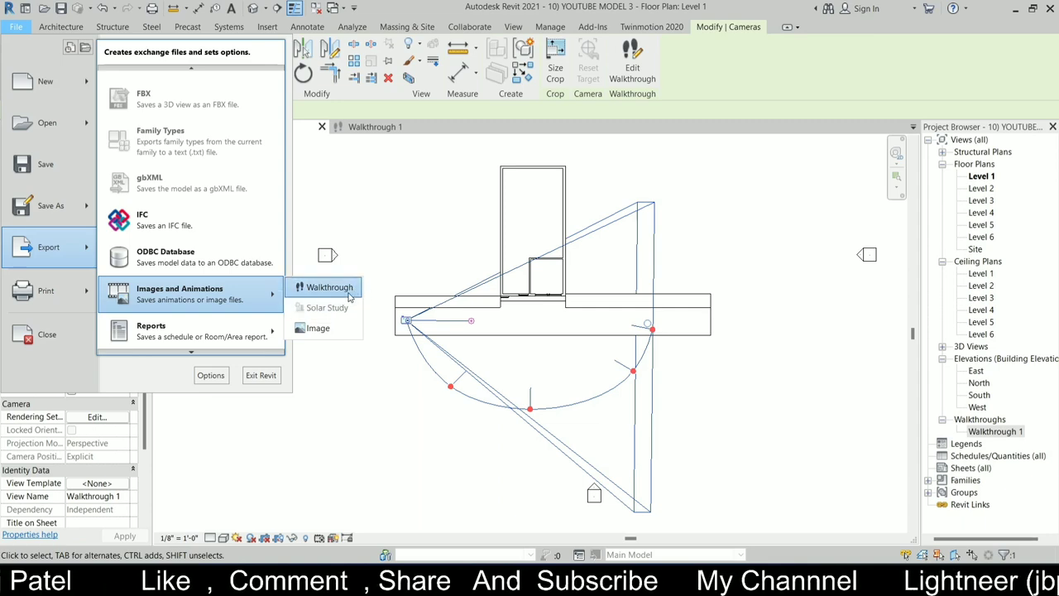
click(350, 293)
click(613, 298)
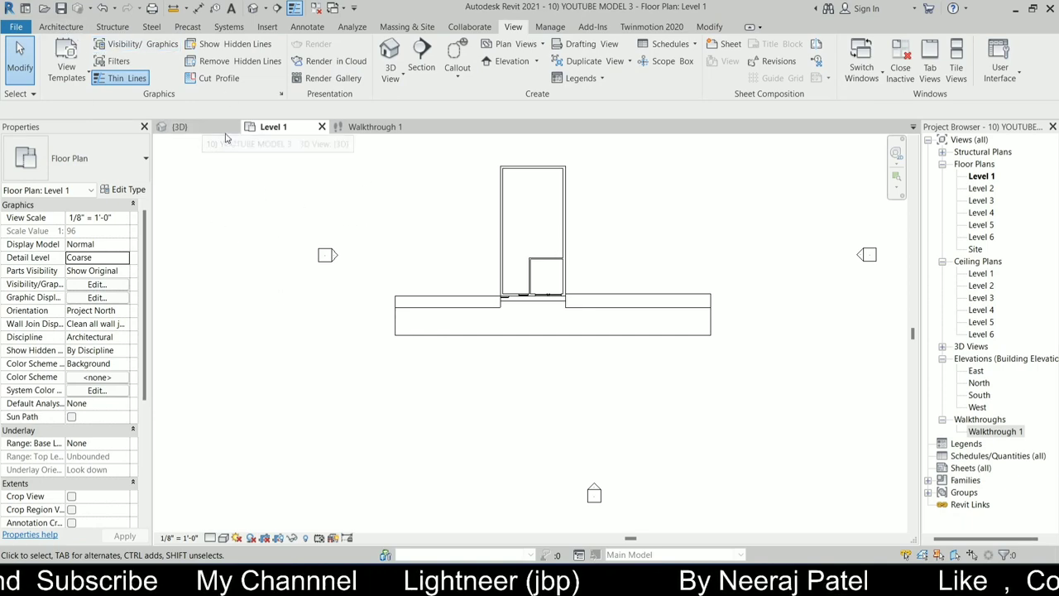
Step: Open the 3D view's Rendering settings and toggle the Region render option
click(199, 129)
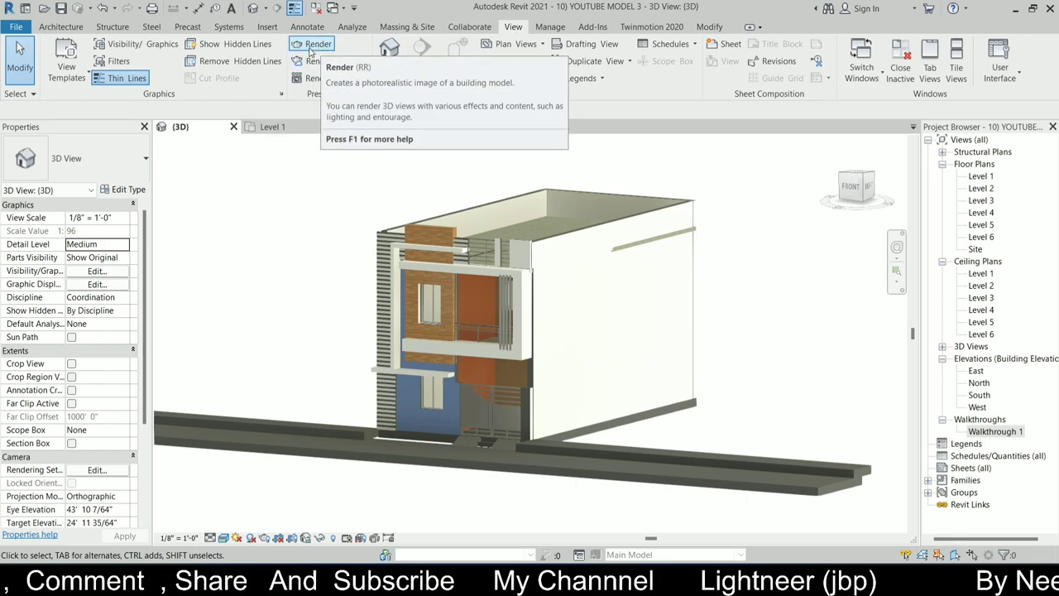
click(311, 46)
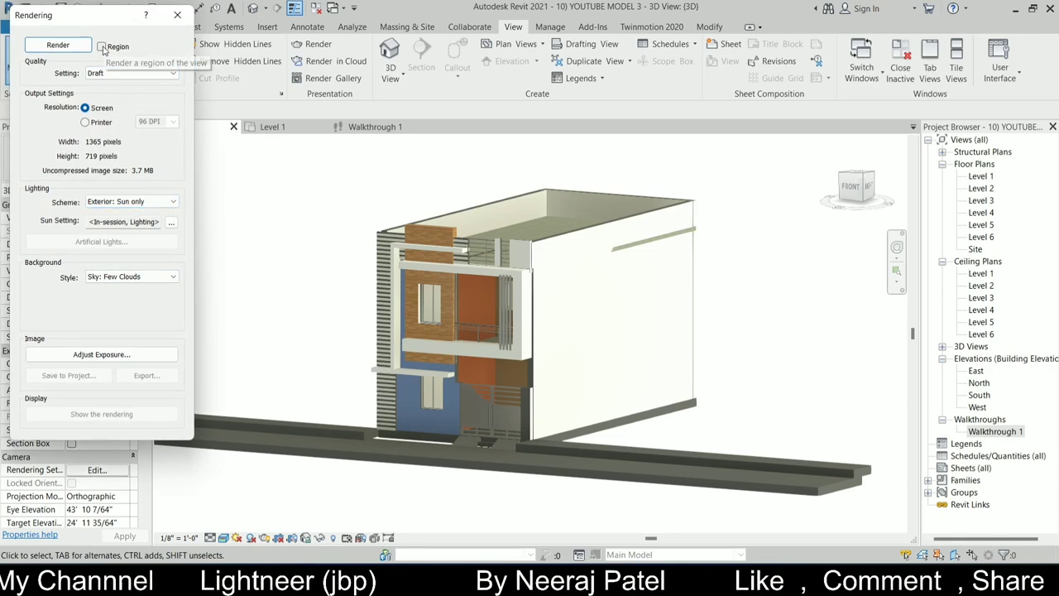
click(101, 47)
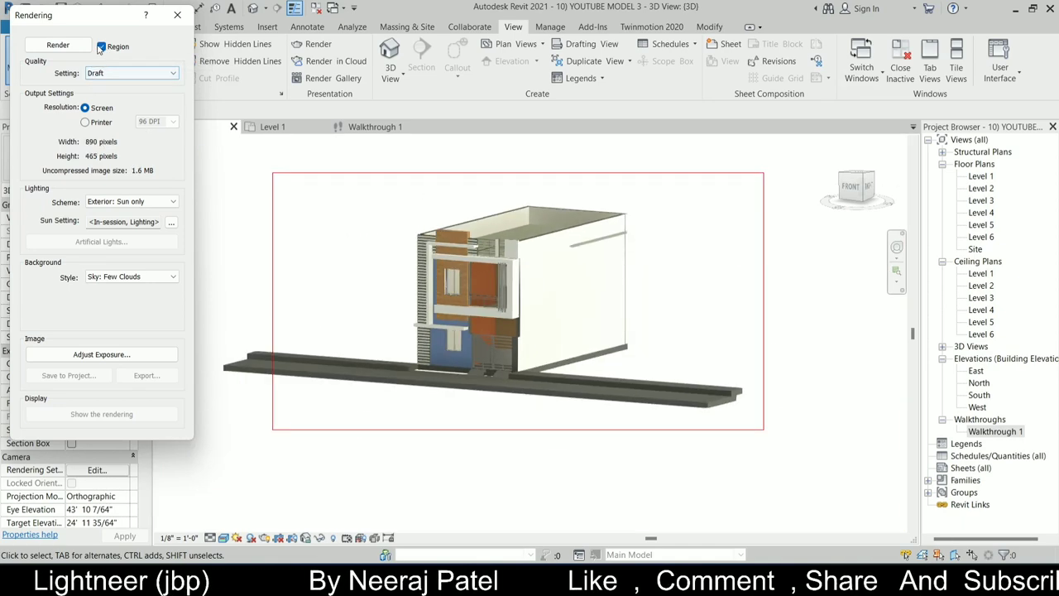
click(108, 46)
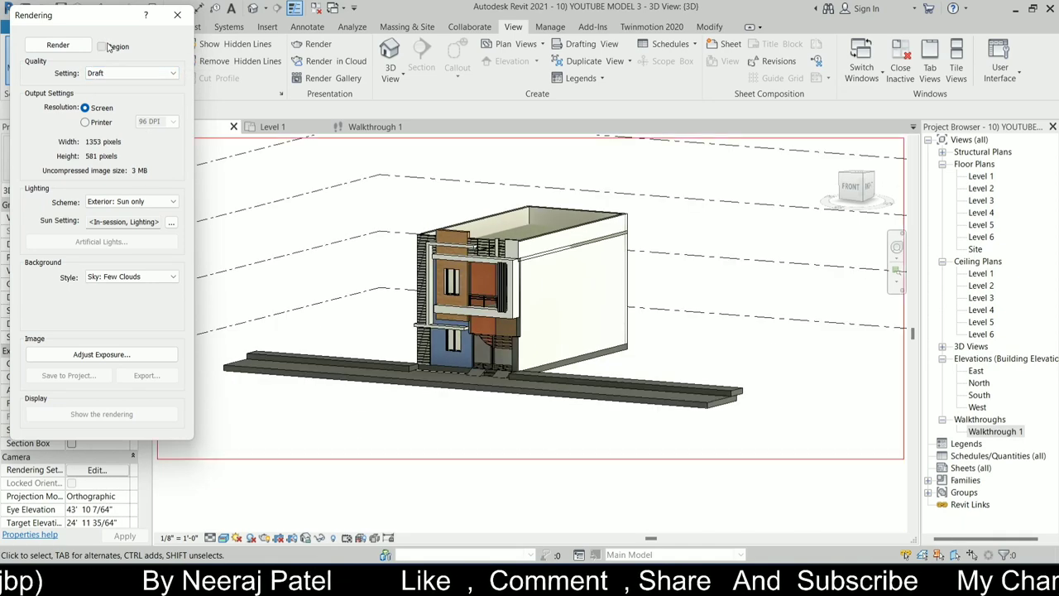
scroll(560, 246, down, 3)
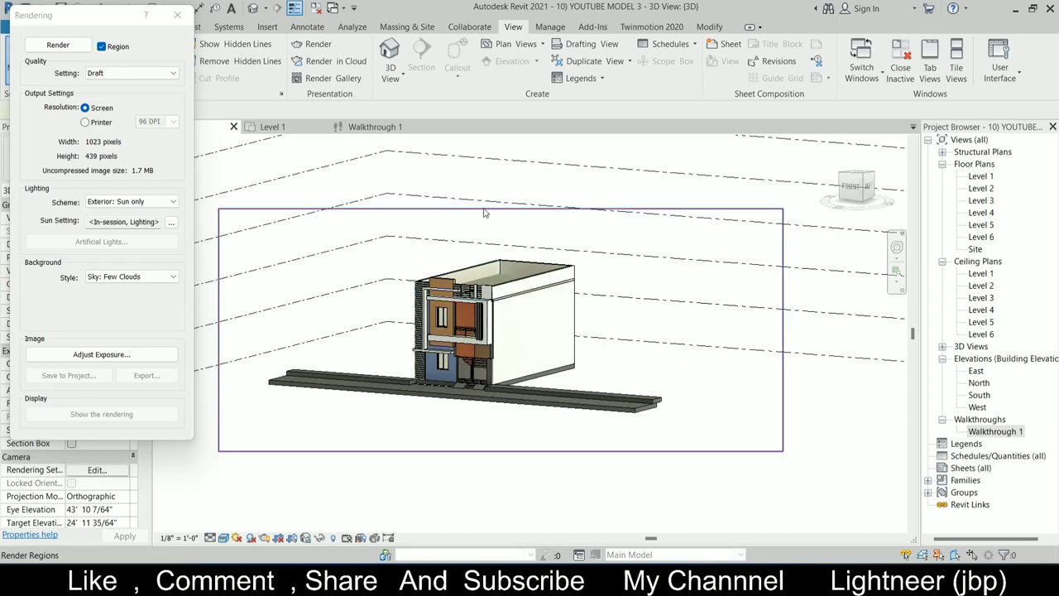
Step: Resize the render region around the building to 1027 × 535 pixels
click(218, 329)
drag(219, 329, 301, 329)
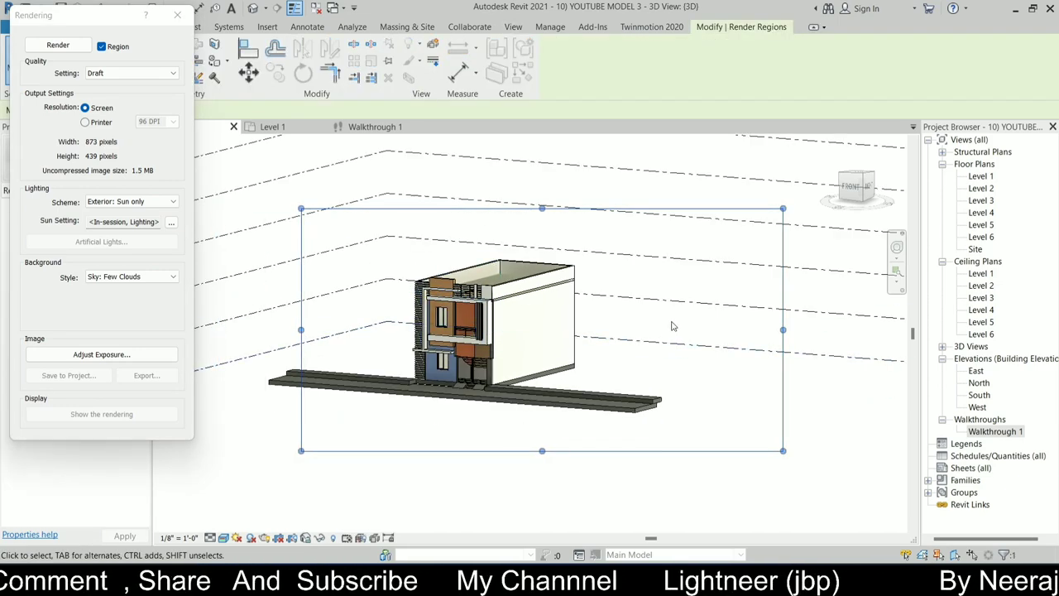
drag(782, 329, 674, 330)
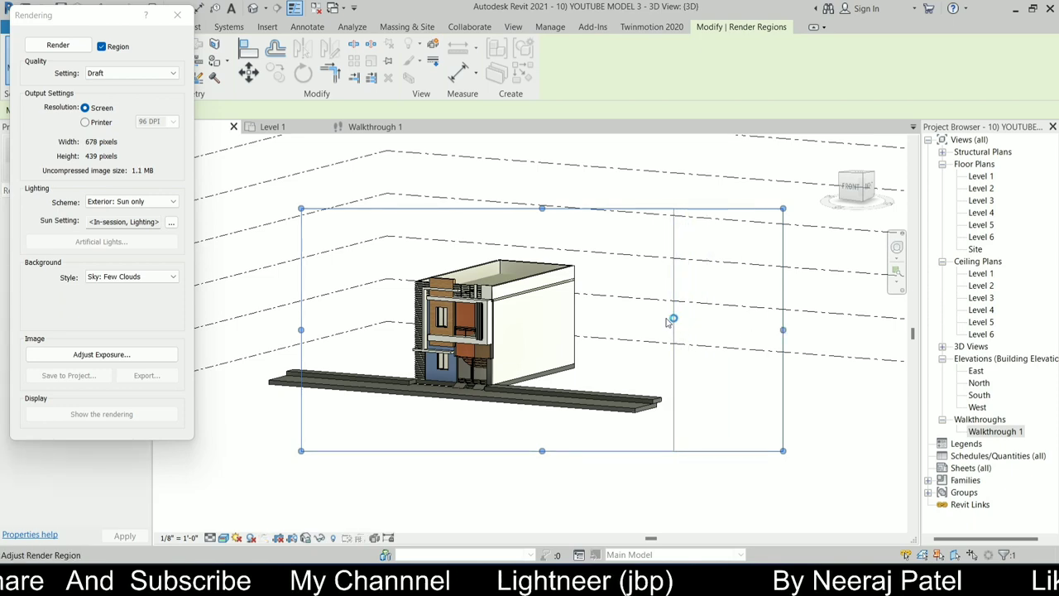
mouse_move(476, 306)
shift+middle_down()
mouse_move(547, 367)
mouse_move(537, 347)
shift+middle_up()
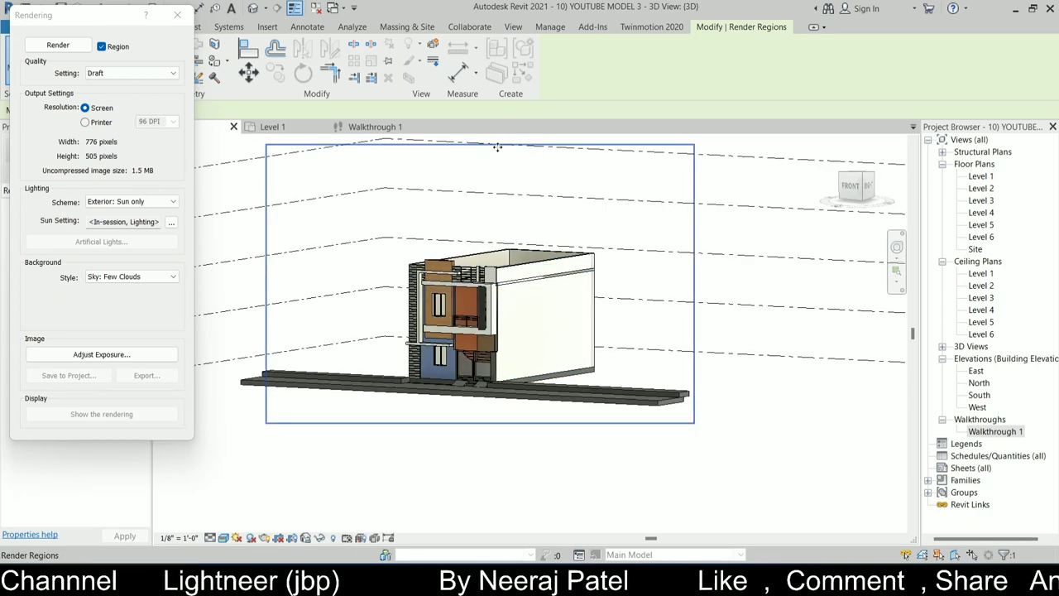
click(507, 145)
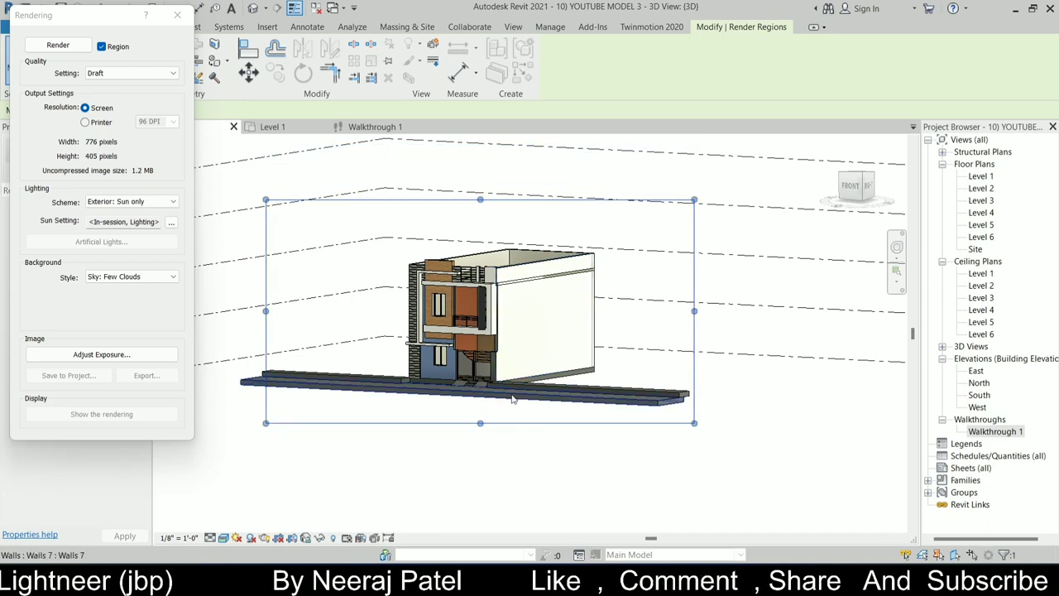
scroll(512, 396, up, 3)
scroll(512, 396, down, 3)
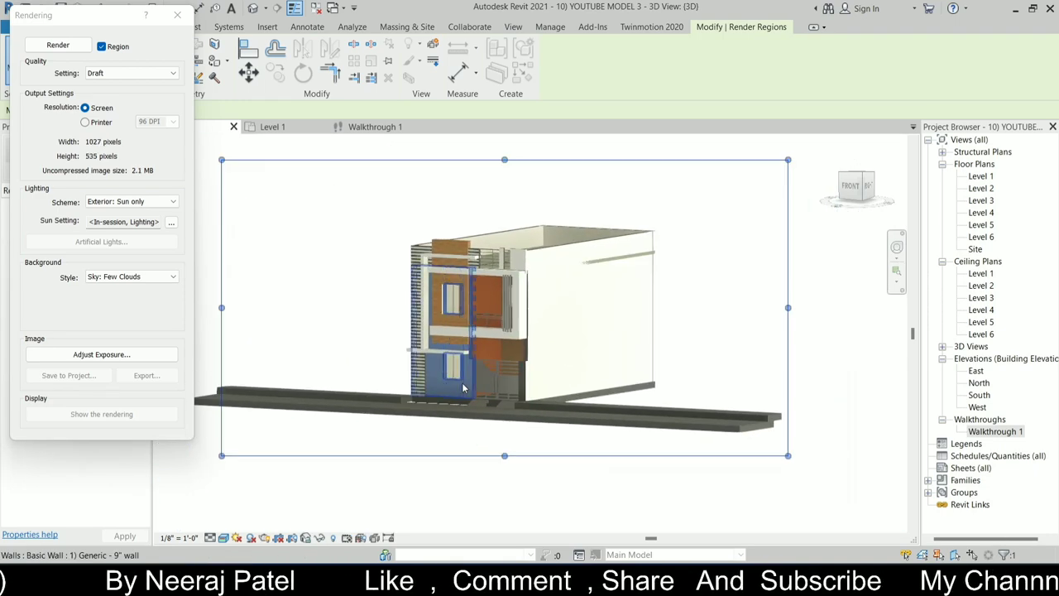
scroll(463, 389, up, 2)
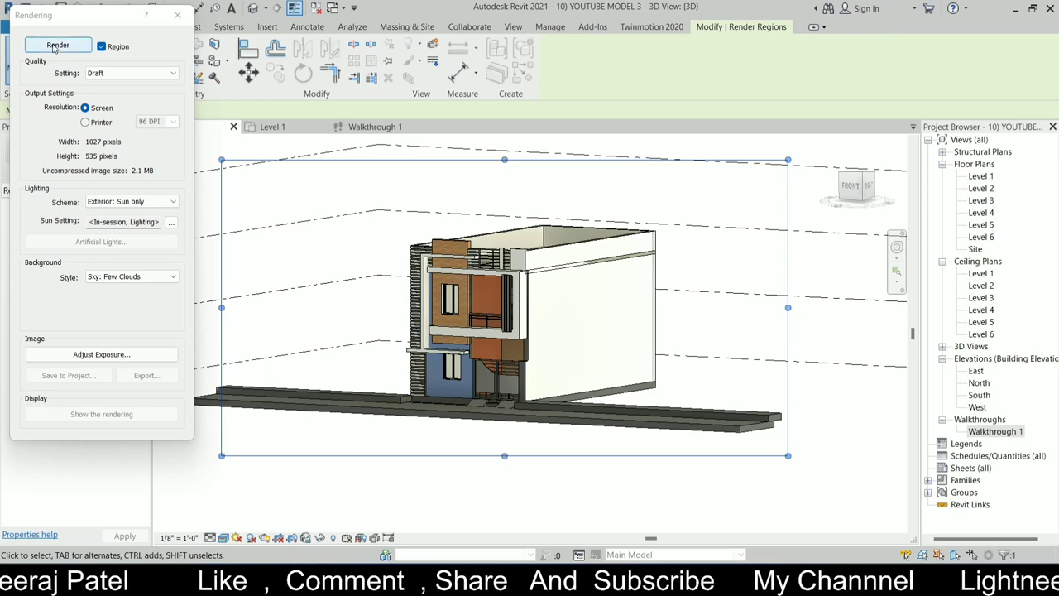
Step: Render the region at Draft quality with Exterior: Sun only and a Sky: Very Cloudy background
click(146, 203)
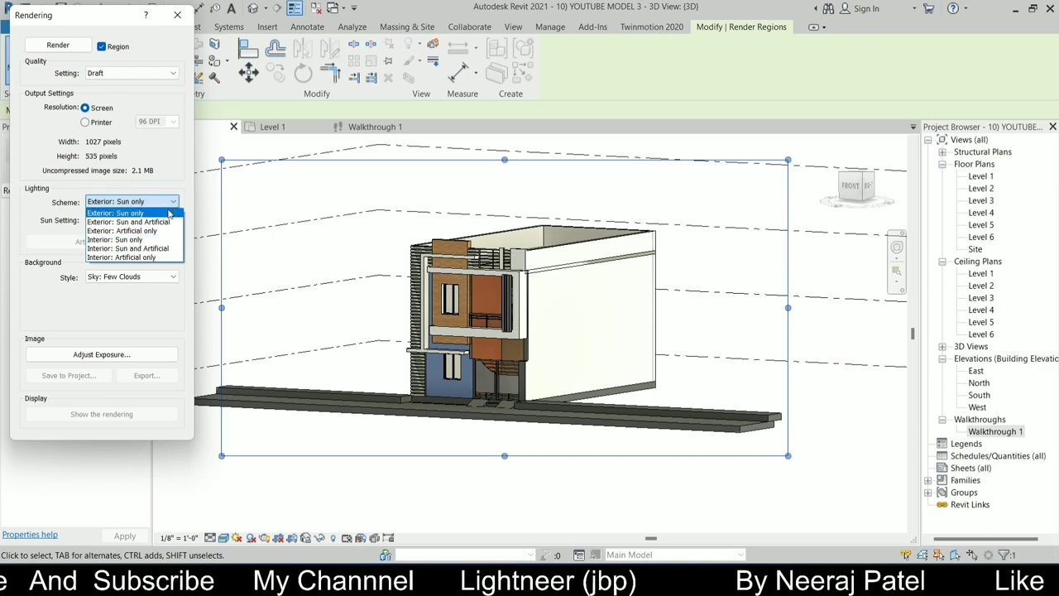
click(169, 214)
click(132, 279)
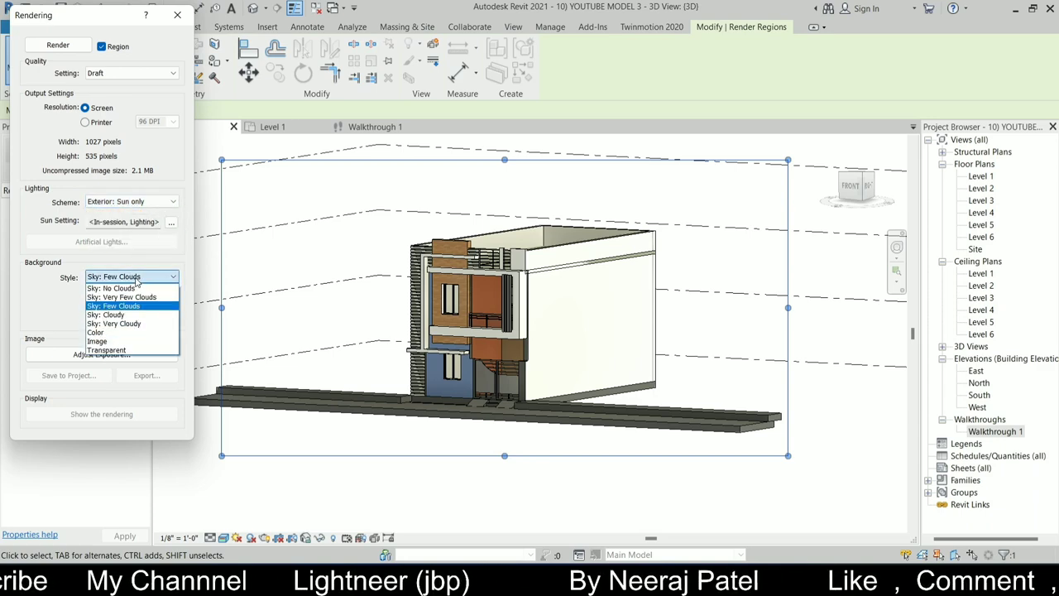
click(143, 323)
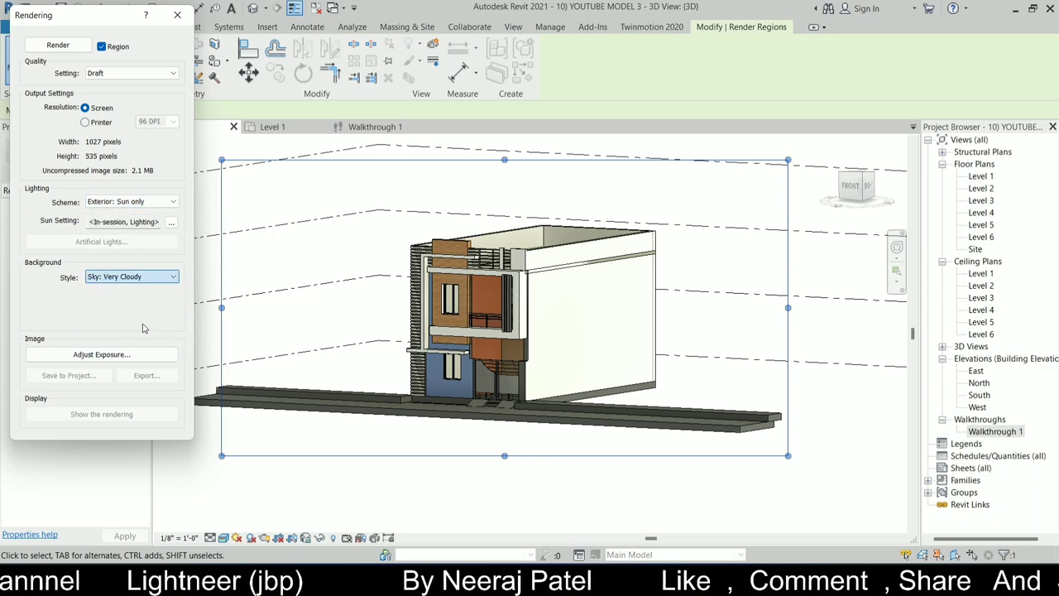
click(109, 74)
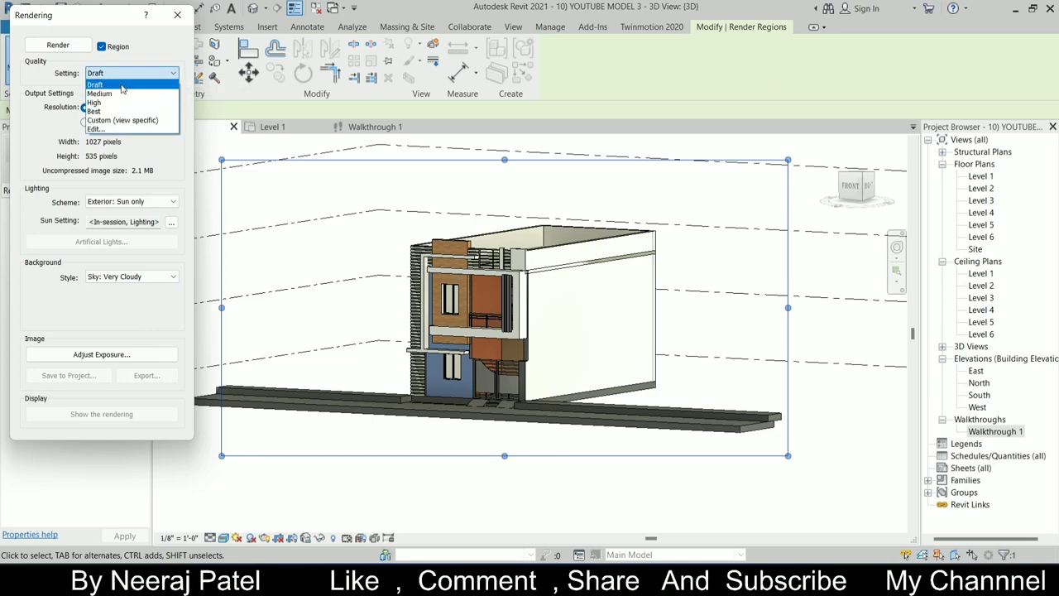
click(124, 85)
click(58, 45)
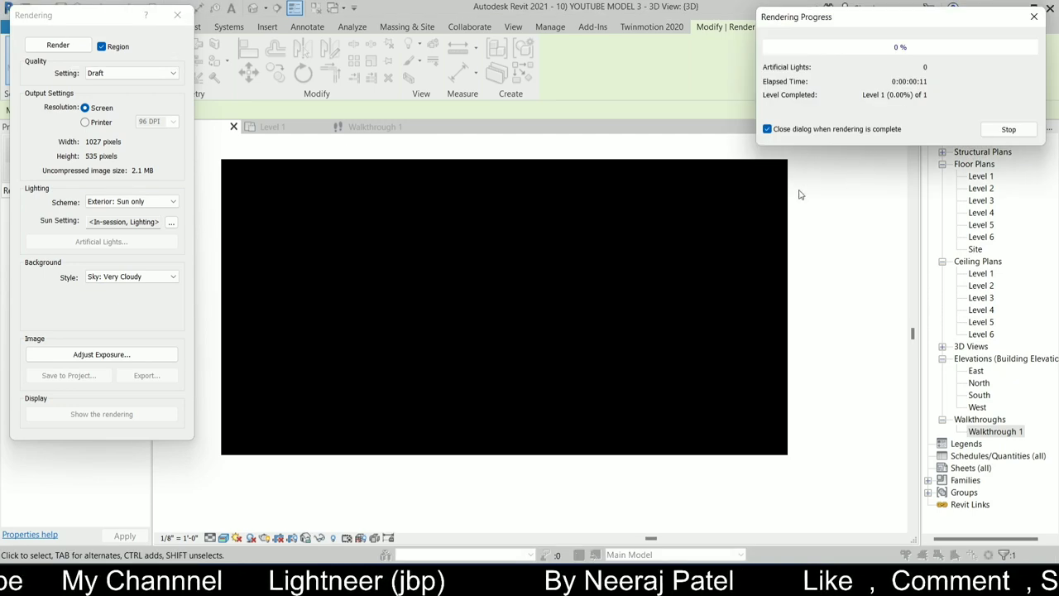
scroll(530, 348, up, 2)
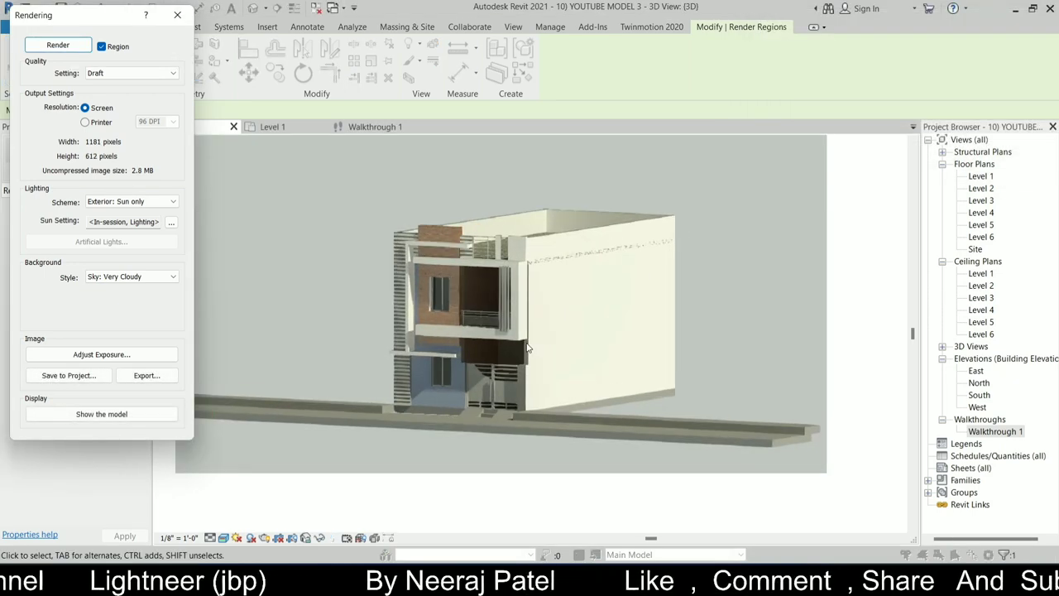
scroll(724, 337, down, 2)
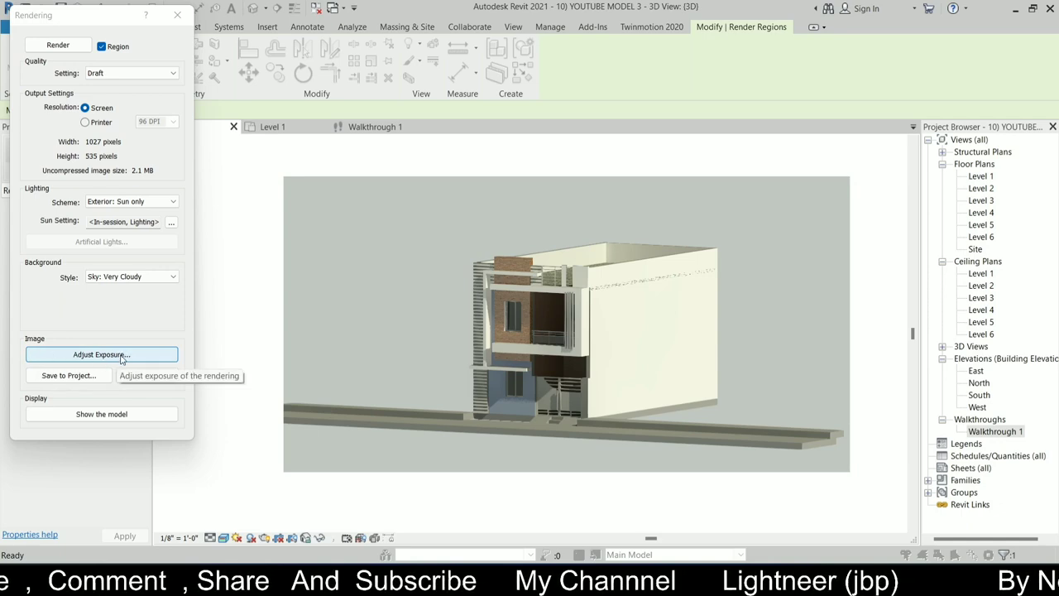
Step: Apply a saturation of 2.00 in Exposure Control, then close the Rendering settings
click(122, 356)
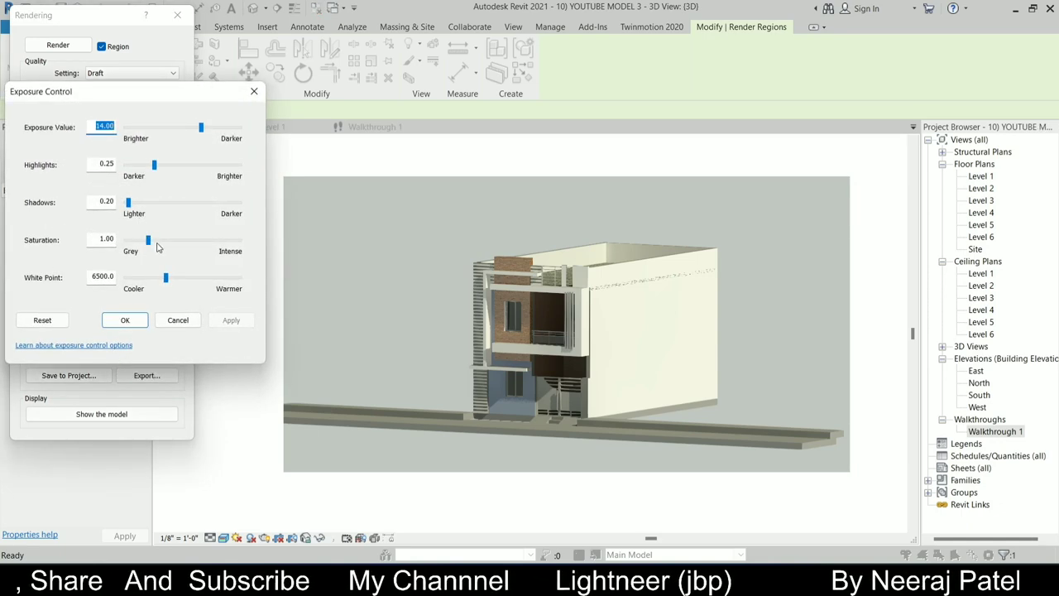
click(230, 322)
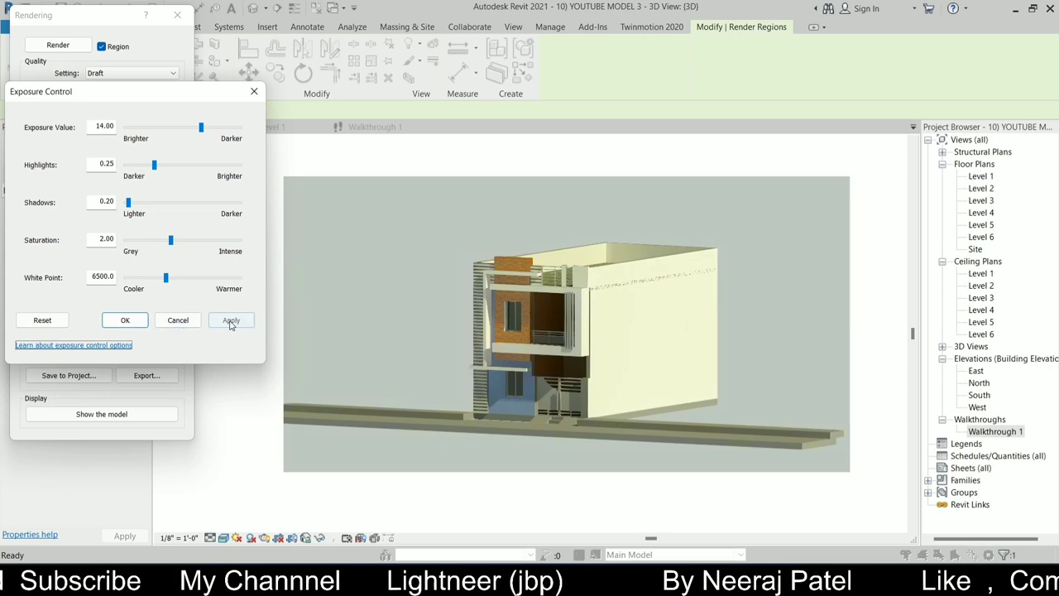
click(178, 321)
click(177, 15)
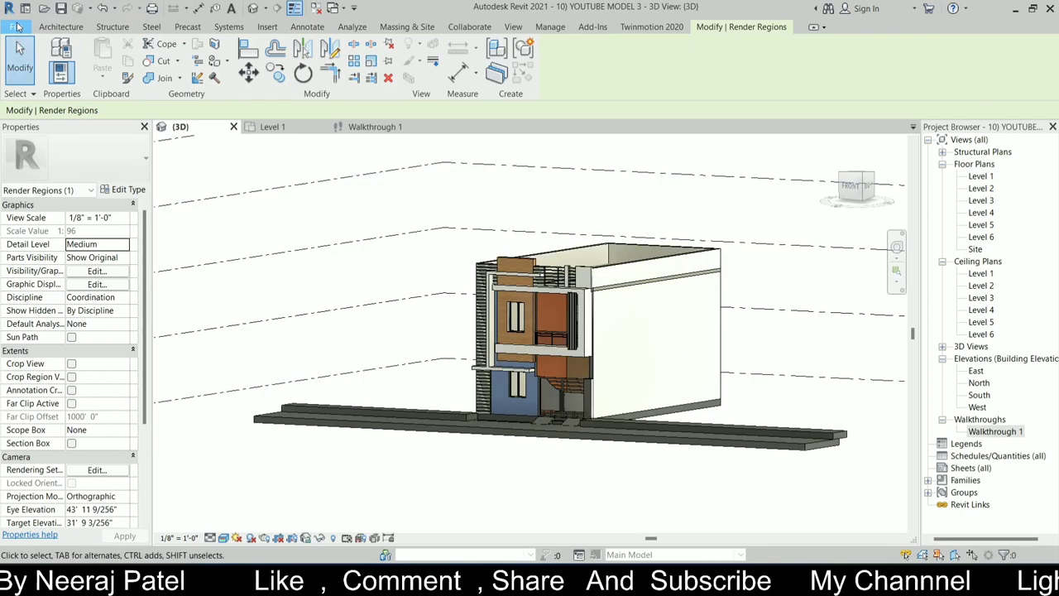
click(16, 25)
mouse_move(49, 246)
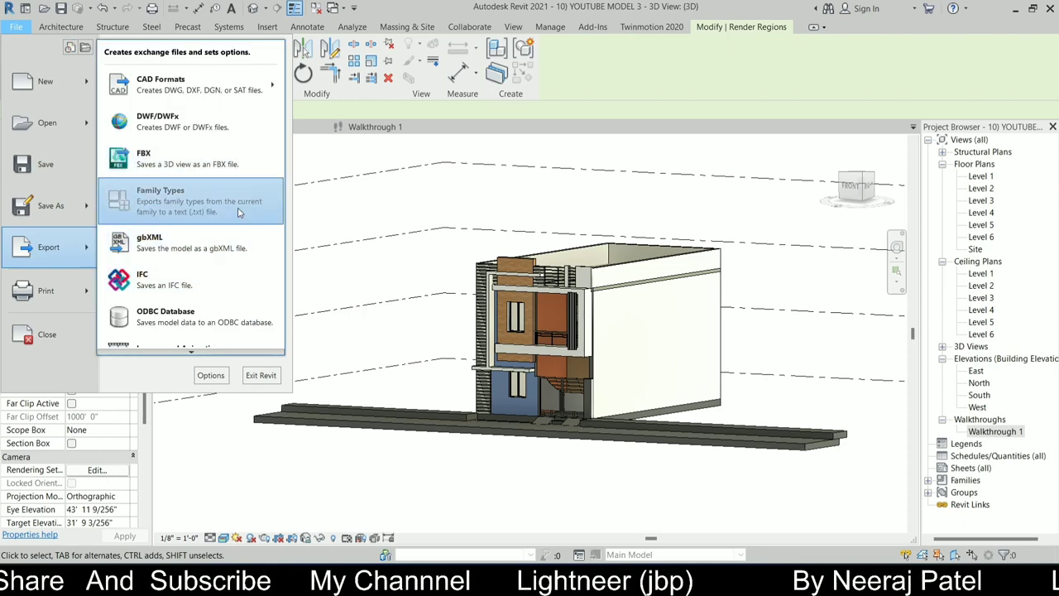
mouse_move(189, 328)
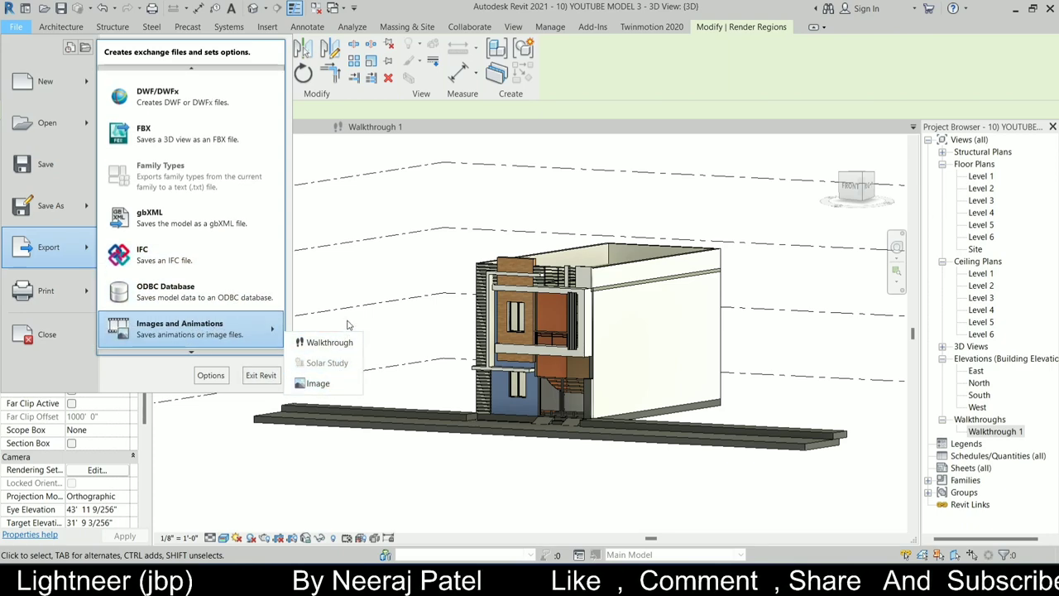
click(356, 280)
middle_drag(465, 333, 387, 283)
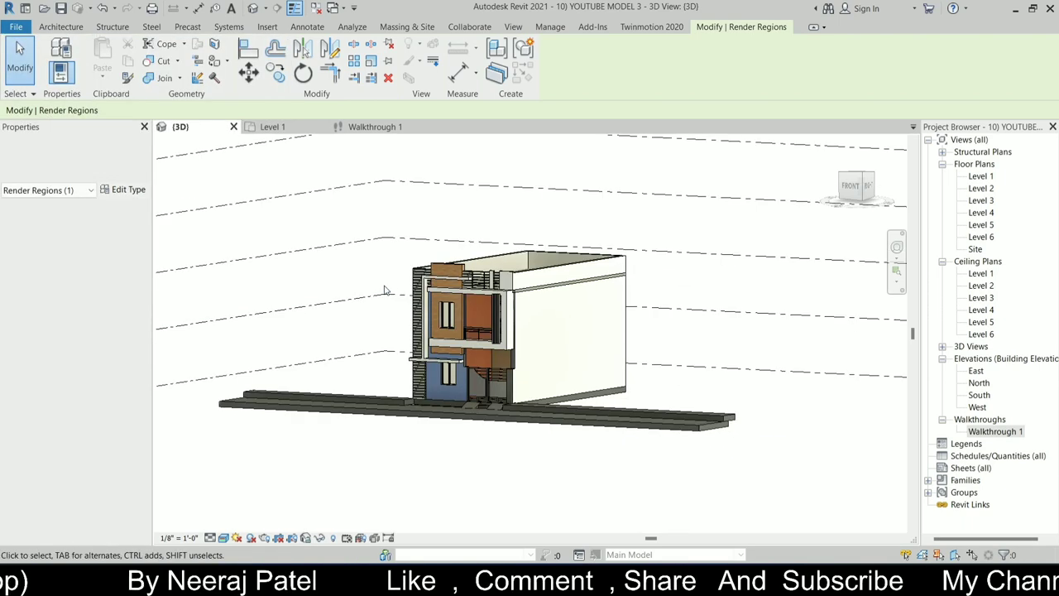
click(386, 283)
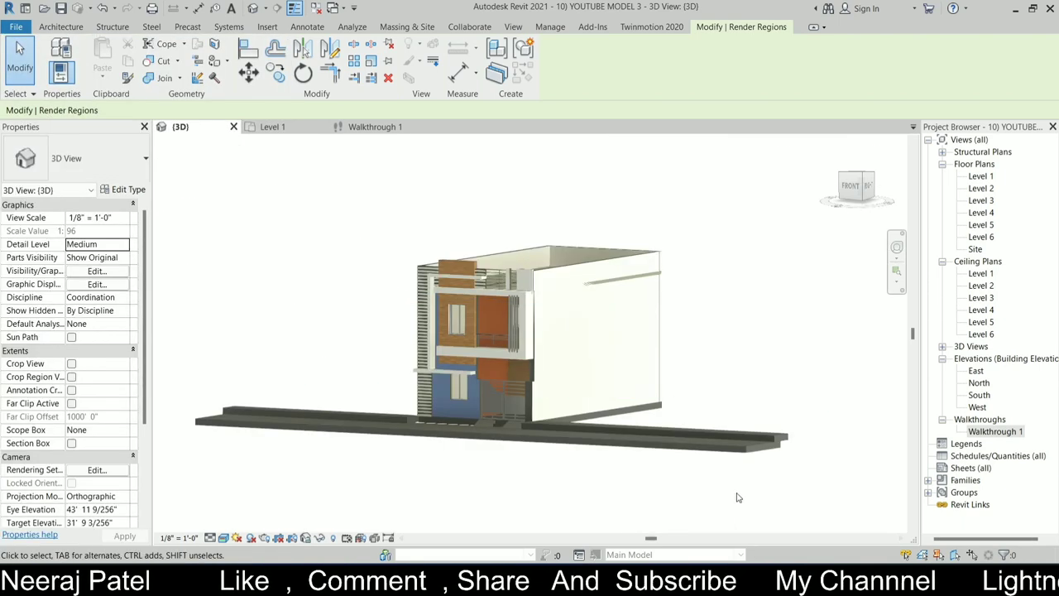